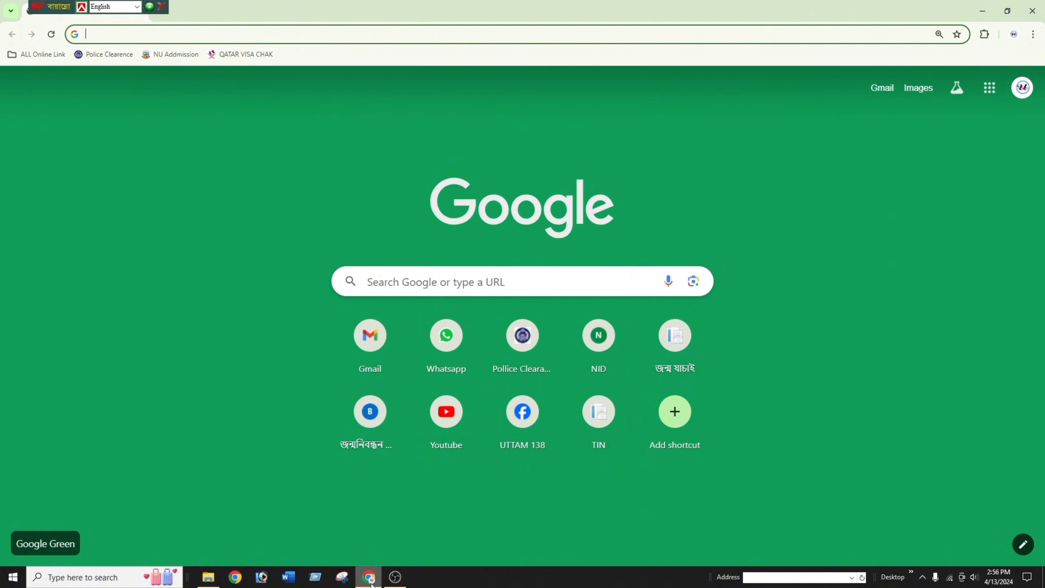
# Step: Load services.nidw.gov.bd/nid-pub/ and scroll down to the registration cards
pyautogui.write('services.nidw.gov.bd/nid-pub/')
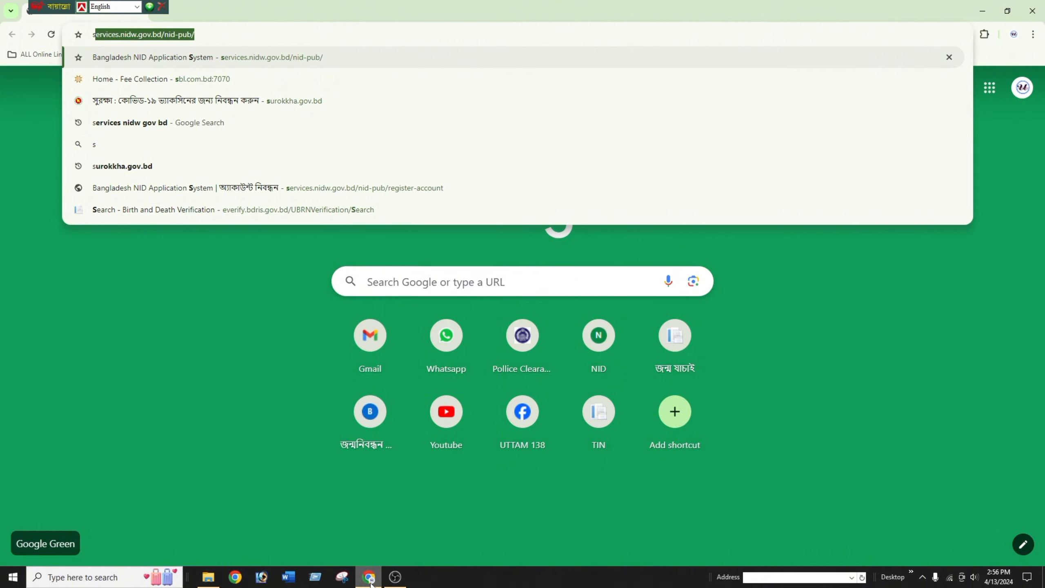
pyautogui.press('Return')
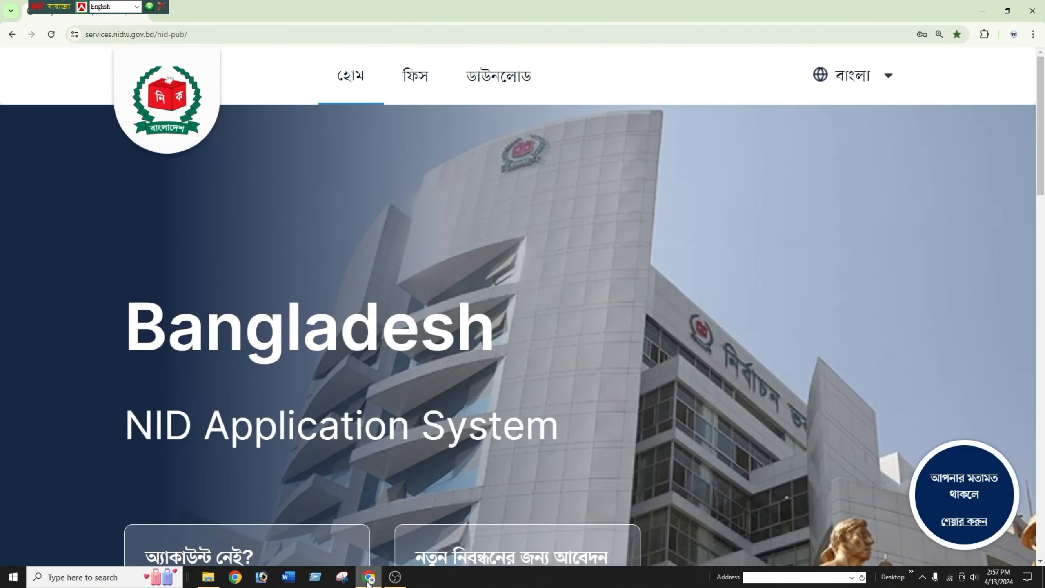
pyautogui.scroll(-5, 546, 392)
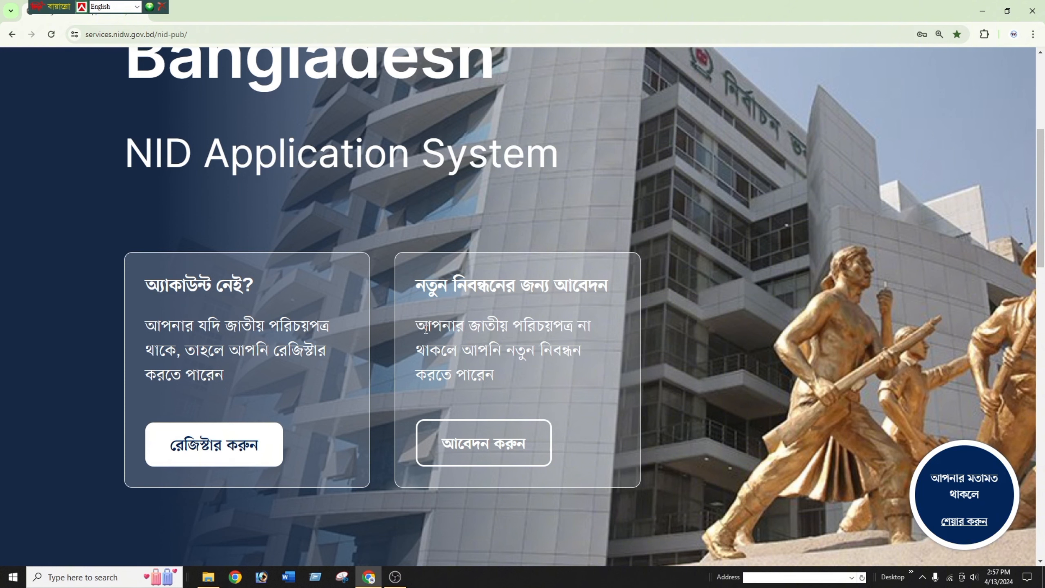
# Step: Start a new voter registration application and fill the applicant's English full name from the saved suggestion
pyautogui.click(485, 447)
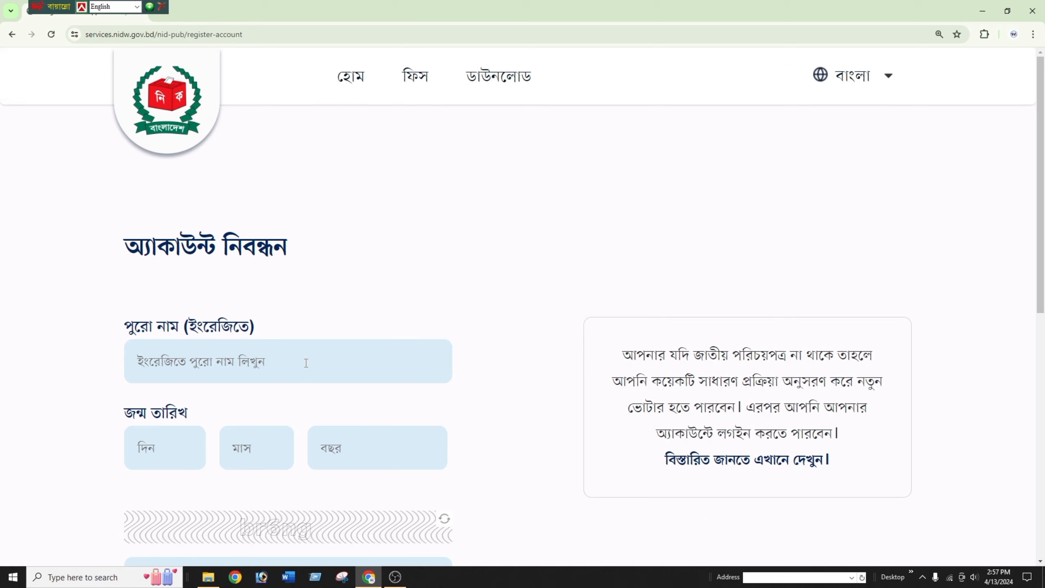
pyautogui.moveTo(124, 326); pyautogui.dragTo(251, 336)
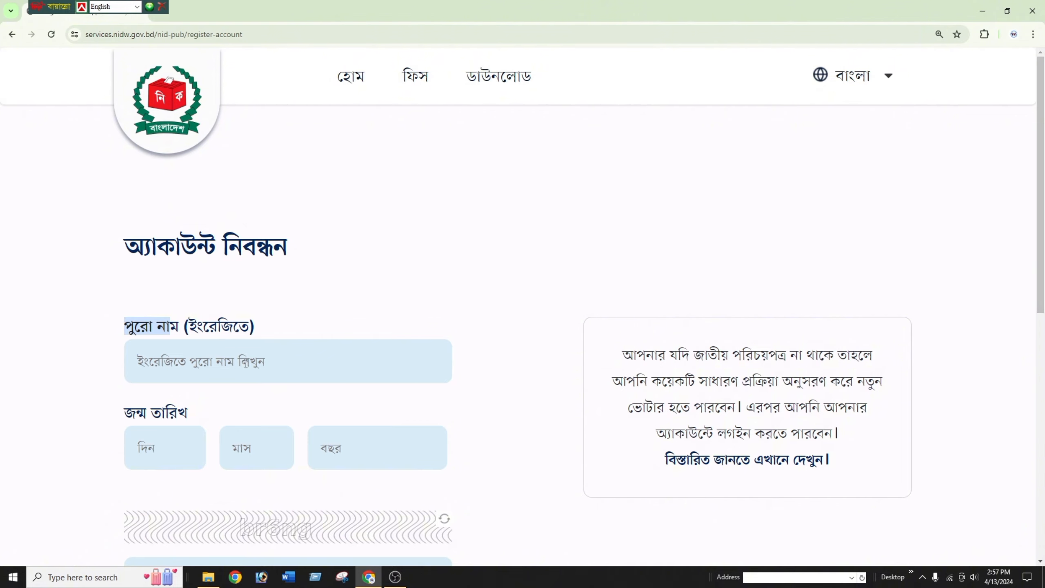
pyautogui.click(246, 363)
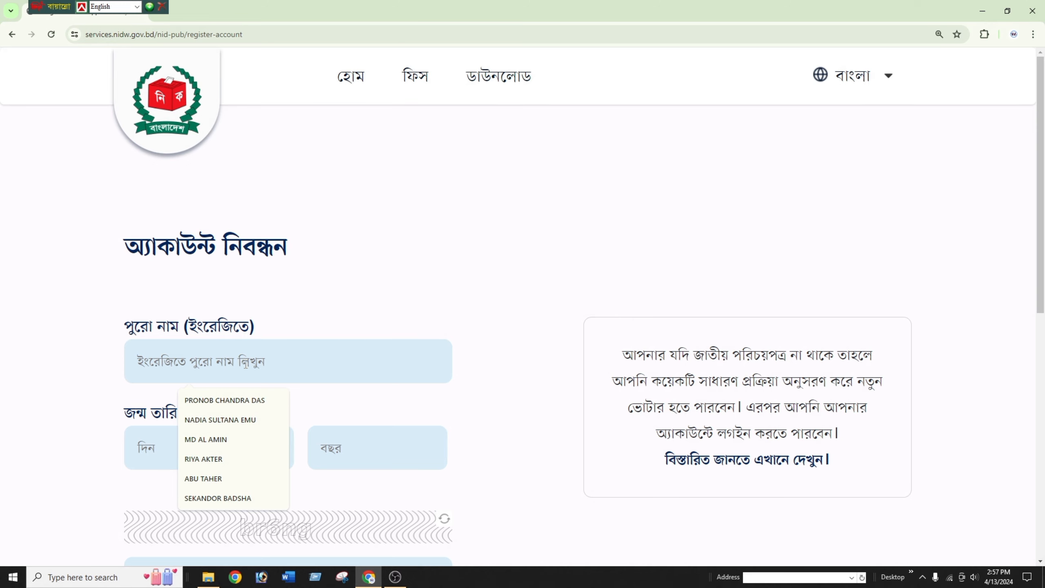
pyautogui.write('pr')
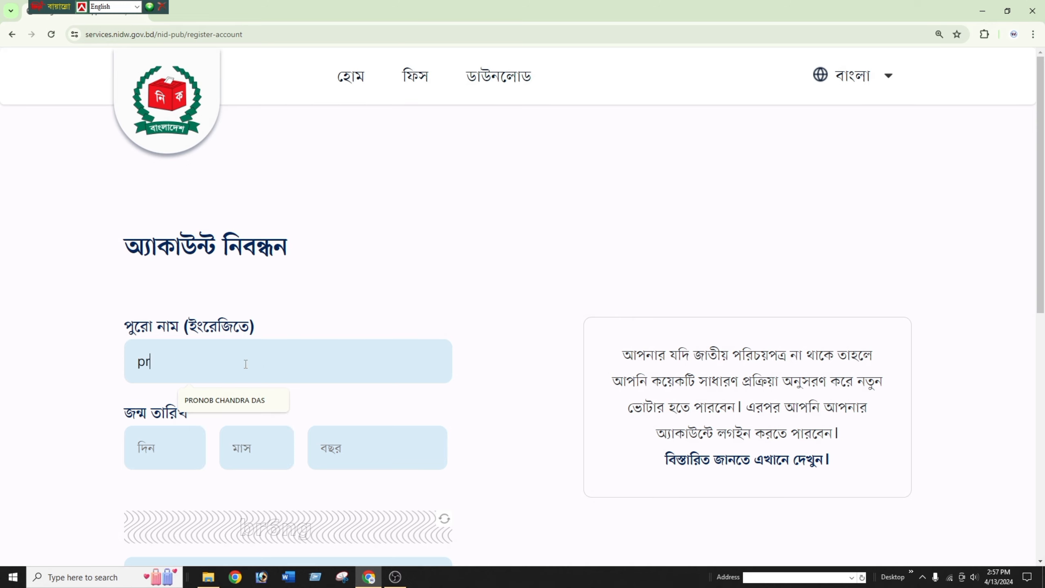
pyautogui.click(214, 400)
# Step: Enter the birth date 01/01/2005 and the captcha answer, then submit the details
pyautogui.click(189, 447)
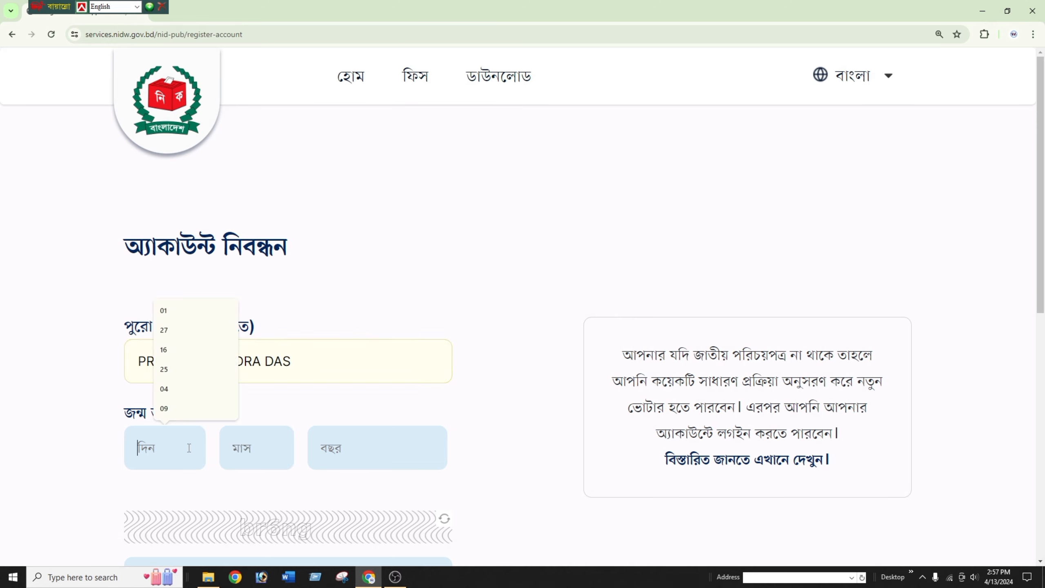
pyautogui.click(163, 310)
pyautogui.click(257, 448)
pyautogui.click(377, 448)
pyautogui.scroll(-4, 377, 448)
pyautogui.click(289, 371)
pyautogui.write('br6ng')
pyautogui.click(181, 433)
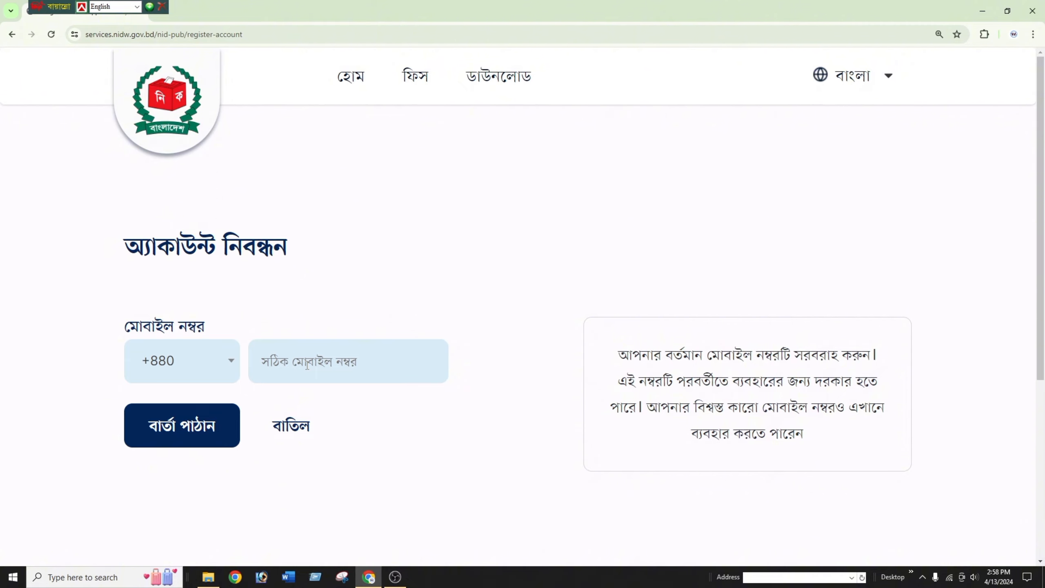
# Step: Enter the applicant's mobile number, request the SMS code, and submit the six-digit code received
pyautogui.click(307, 365)
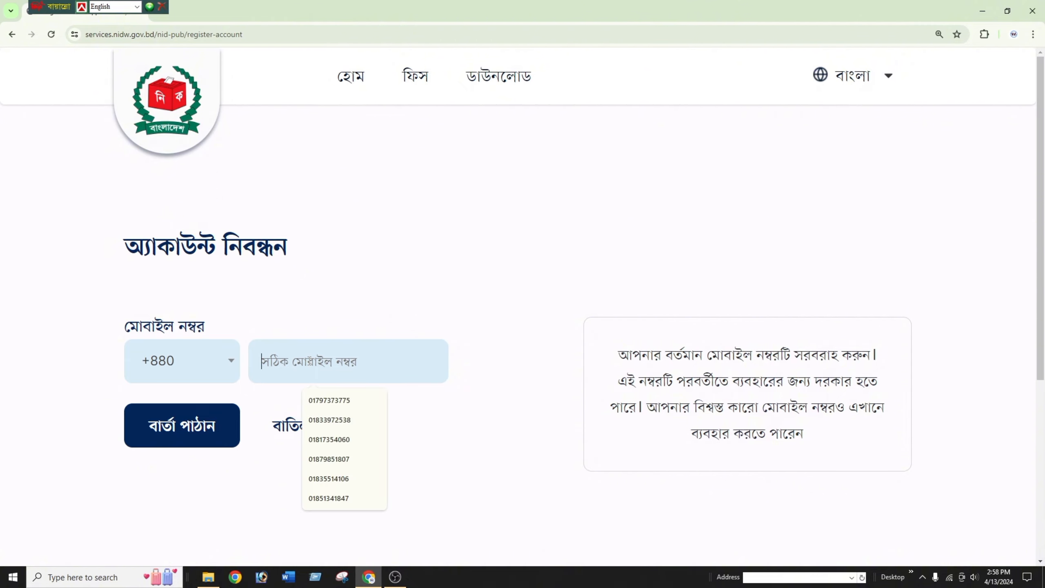
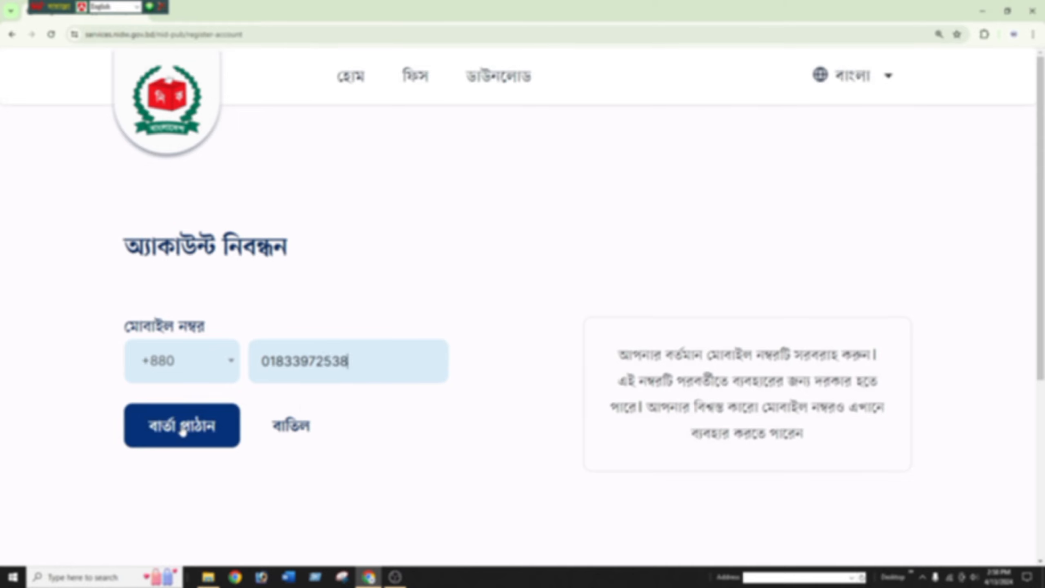
pyautogui.click(167, 426)
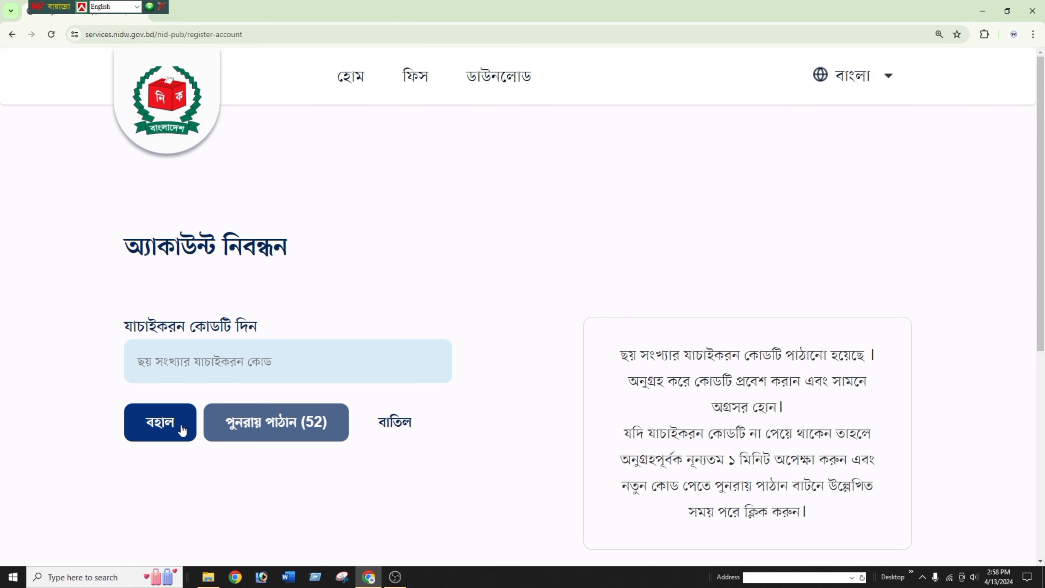
pyautogui.click(193, 362)
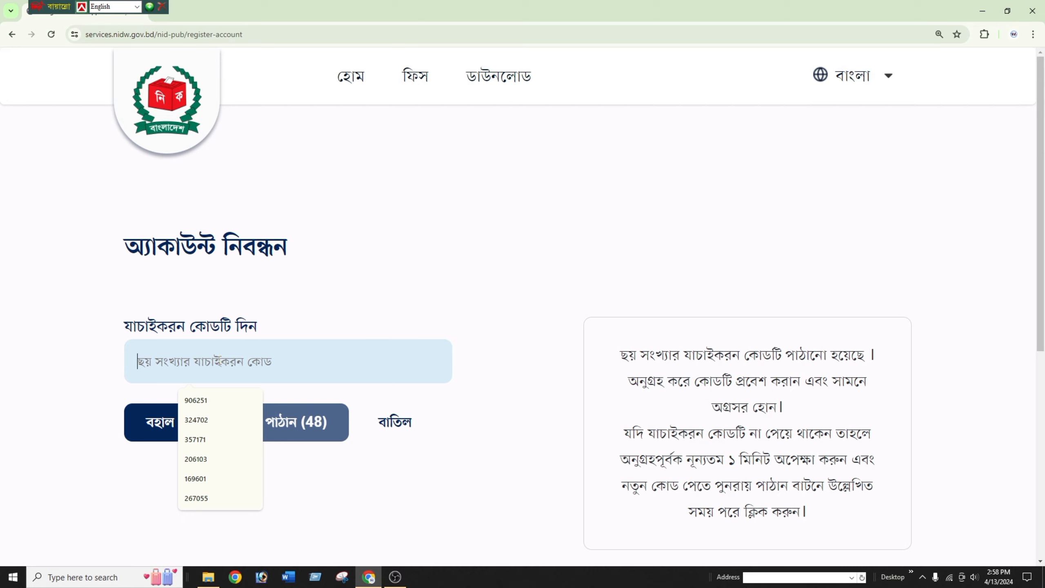
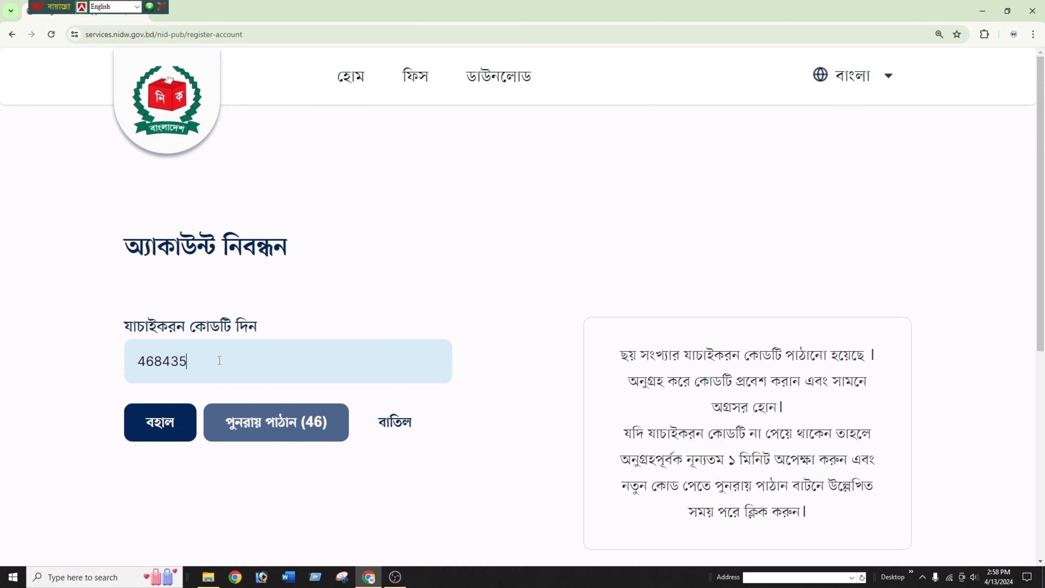
pyautogui.click(159, 425)
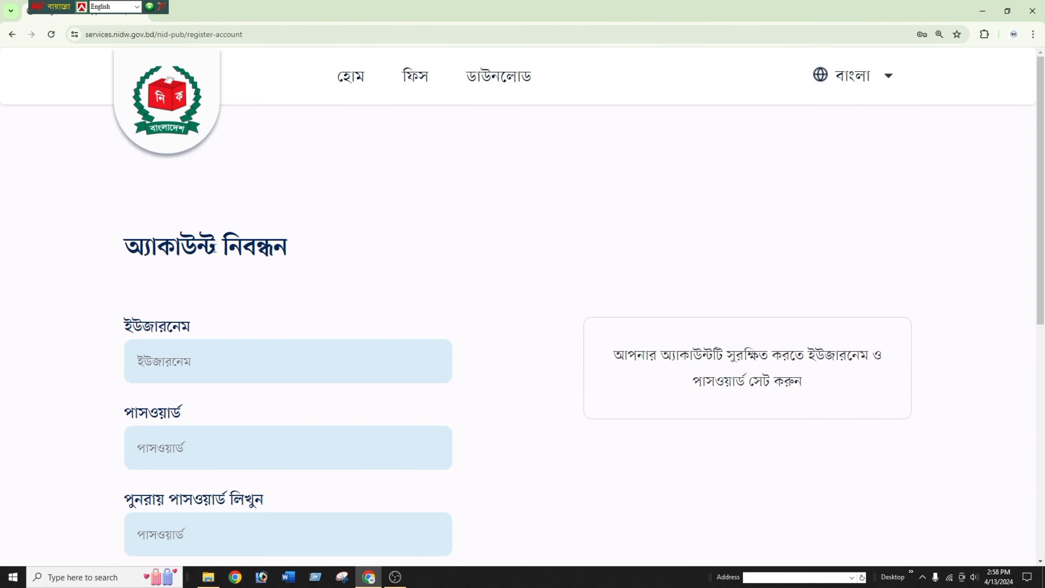
# Step: Enter a username, reuse it as password and confirmation, and create the account
pyautogui.scroll(-3, 237, 282)
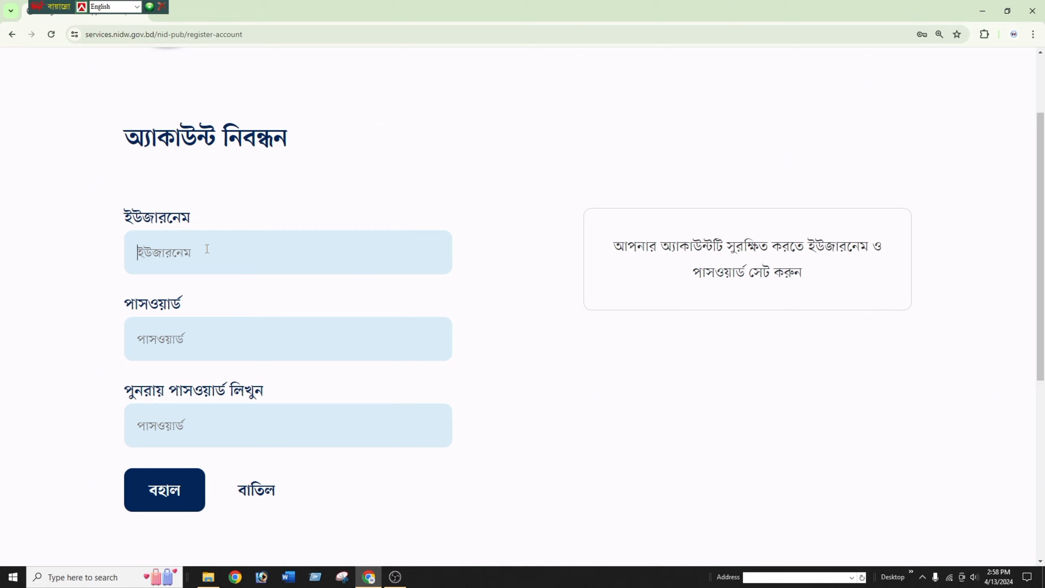
pyautogui.hotkey('ctrl', 'a')
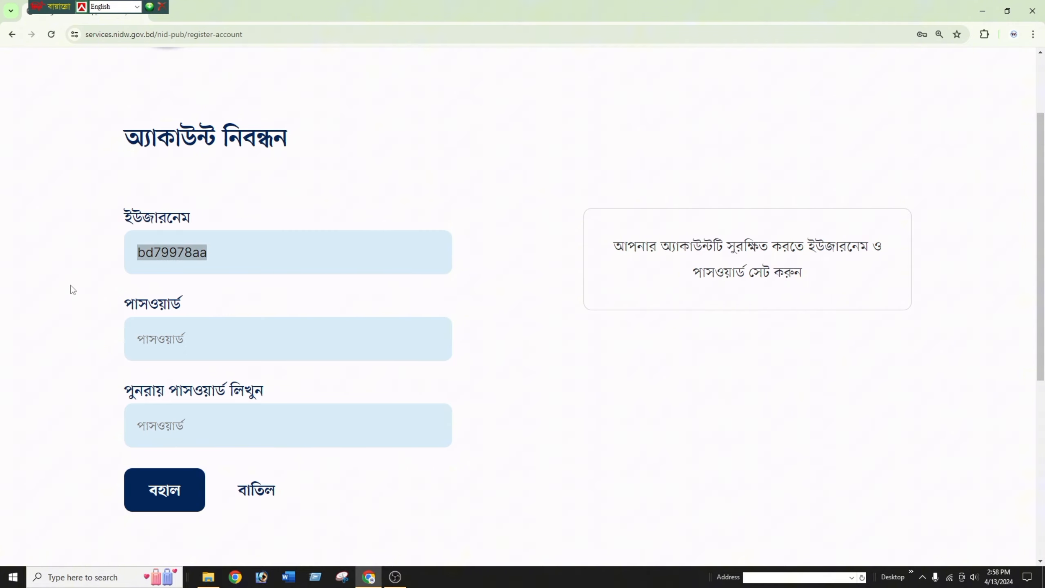
pyautogui.hotkey('ctrl', 'c')
pyautogui.click(210, 328)
pyautogui.hotkey('ctrl', 'v')
pyautogui.click(210, 423)
pyautogui.hotkey('ctrl', 'v')
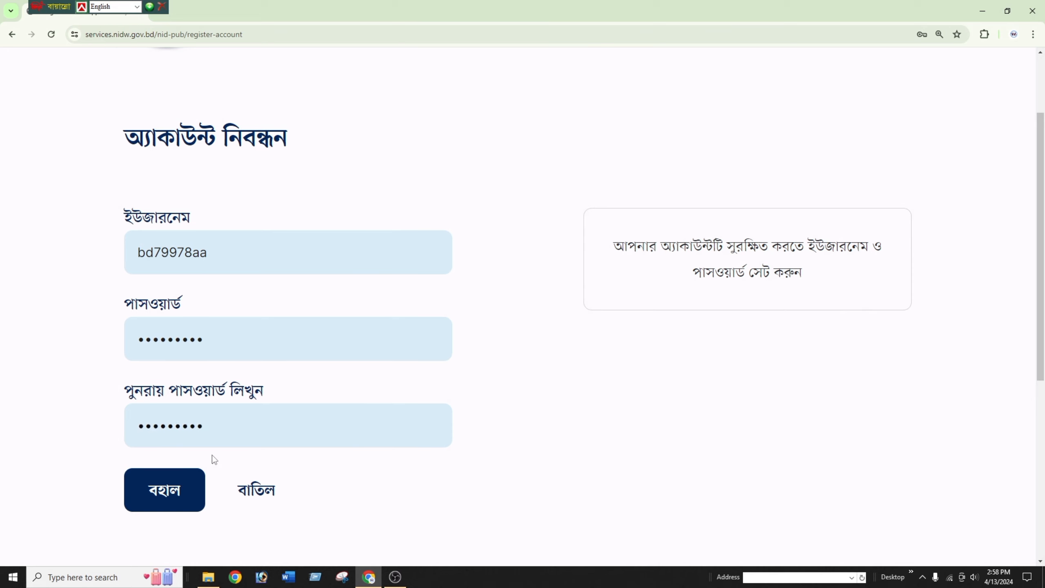
pyautogui.click(184, 487)
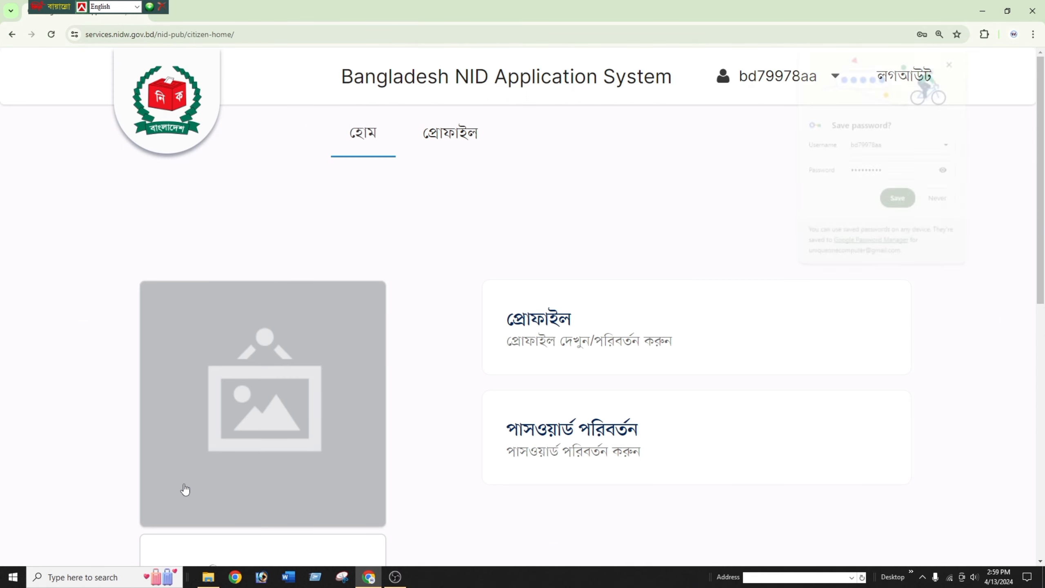
# Step: Decline saving the password and open the profile's personal details showing birth date 01/01/2005
pyautogui.click(941, 200)
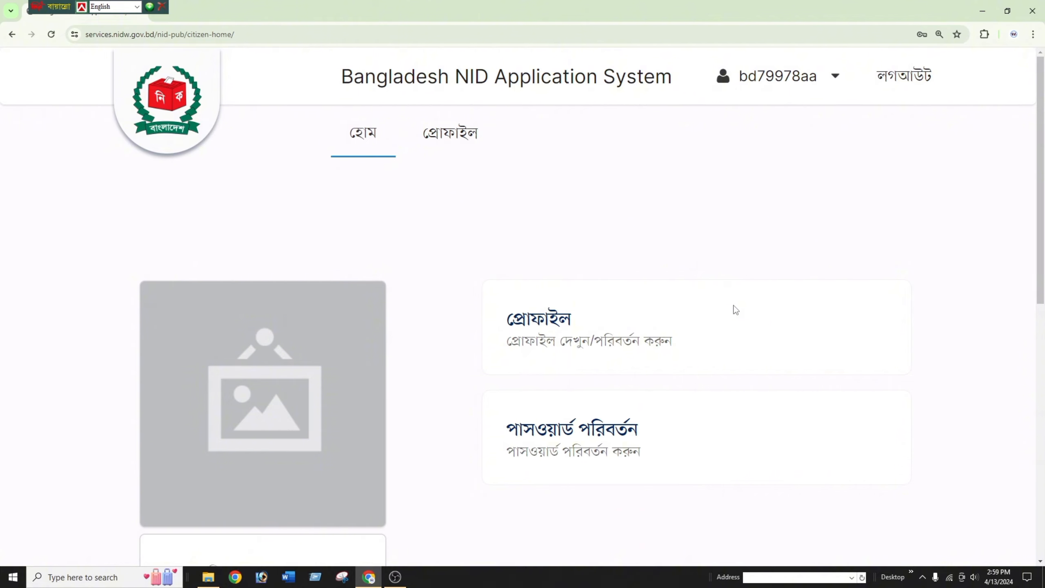
pyautogui.scroll(-4, 388, 465)
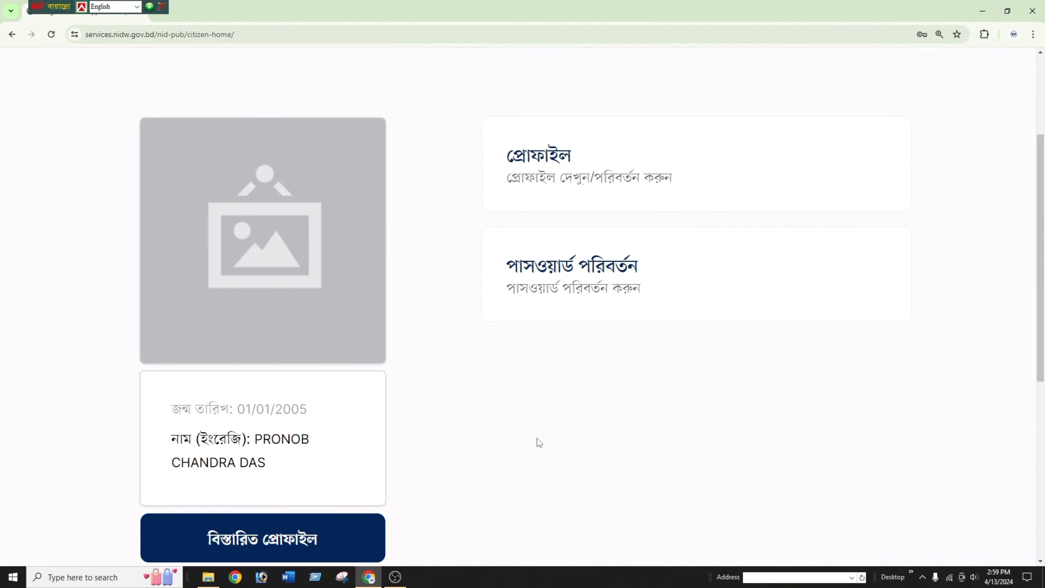
pyautogui.scroll(4, 537, 440)
pyautogui.click(532, 325)
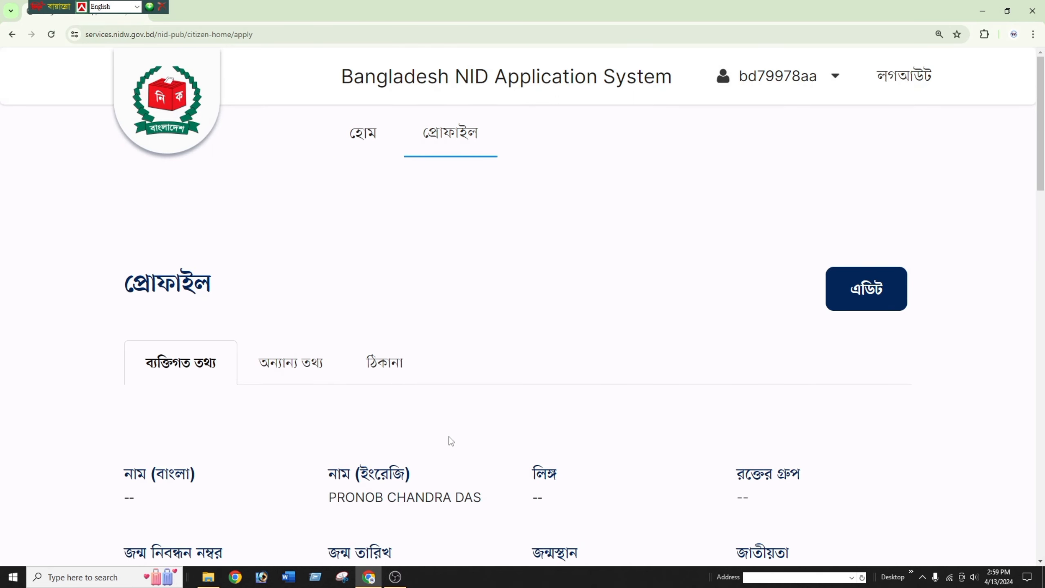
pyautogui.scroll(-1, 420, 412)
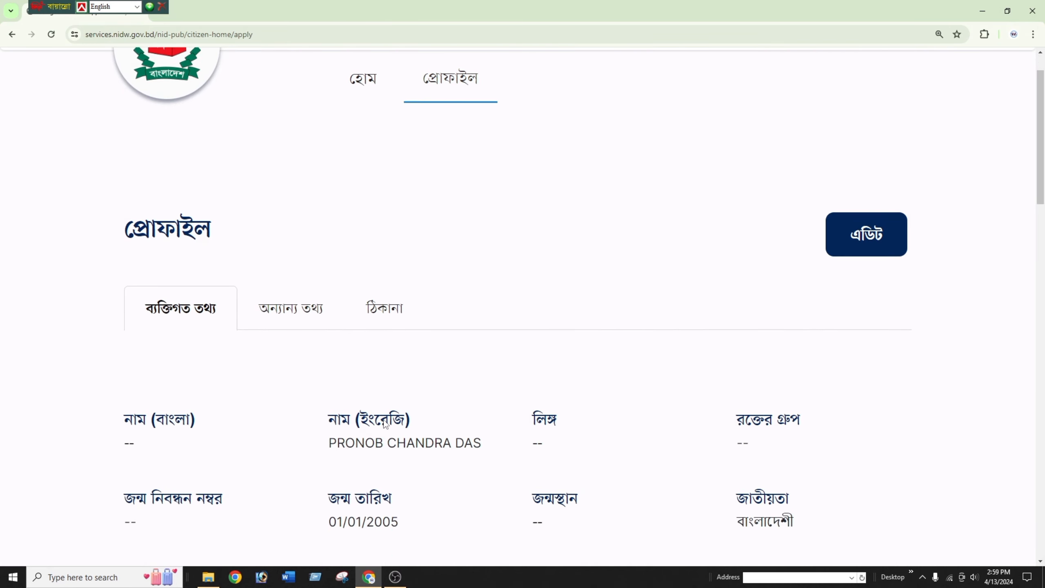
pyautogui.scroll(-2, 260, 422)
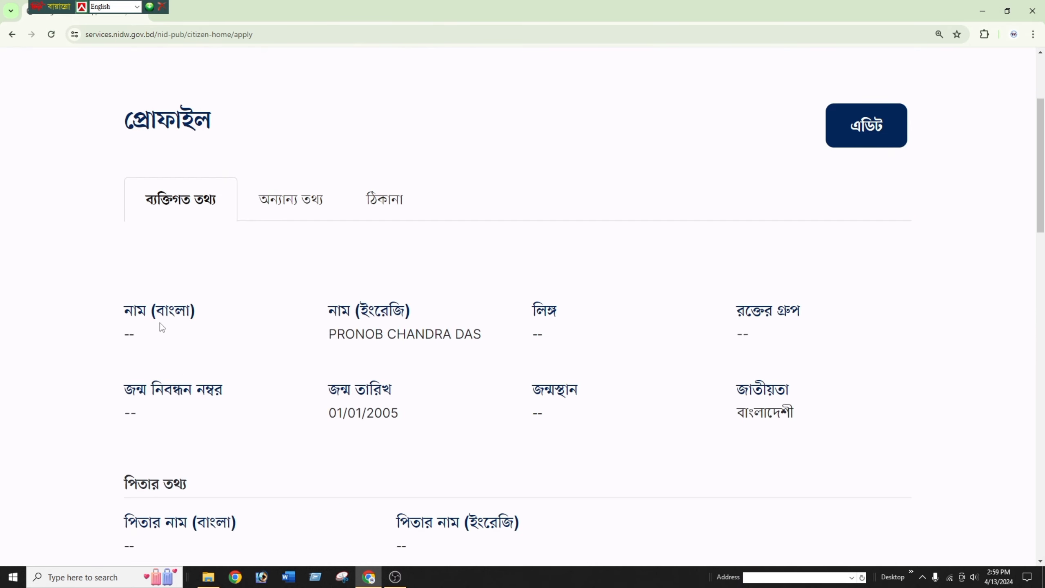
pyautogui.scroll(-2, 260, 424)
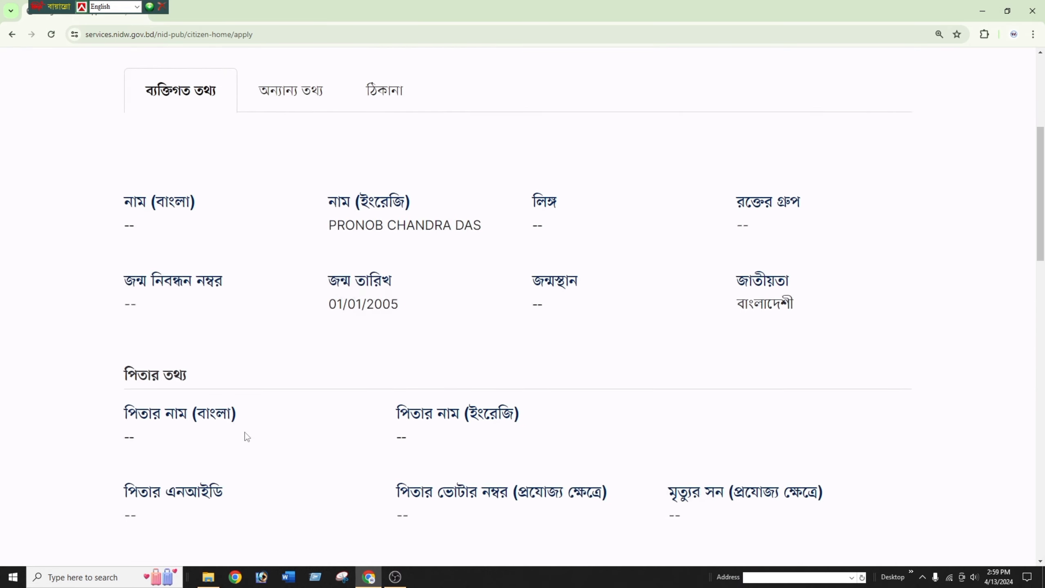
pyautogui.scroll(4, 255, 415)
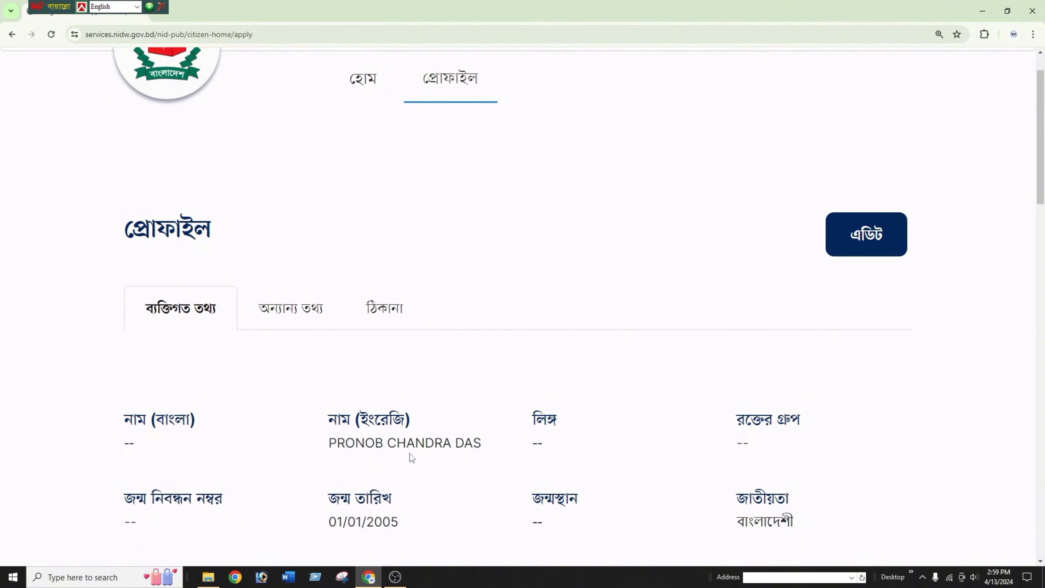
# Step: Open the profile for editing and enter the applicant's name in Bangla
pyautogui.click(864, 236)
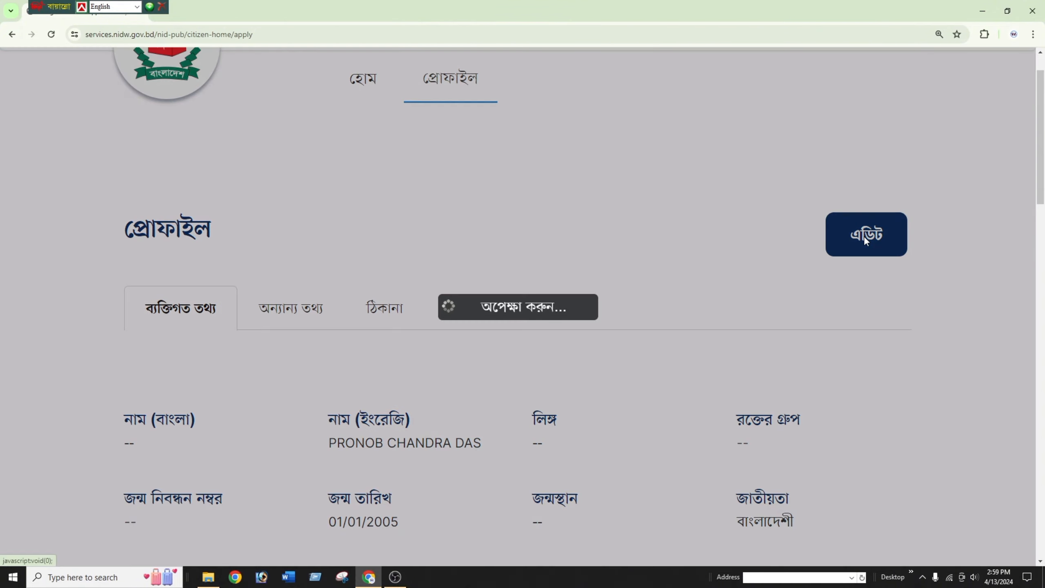
pyautogui.scroll(-3, 218, 494)
pyautogui.scroll(-2, 221, 496)
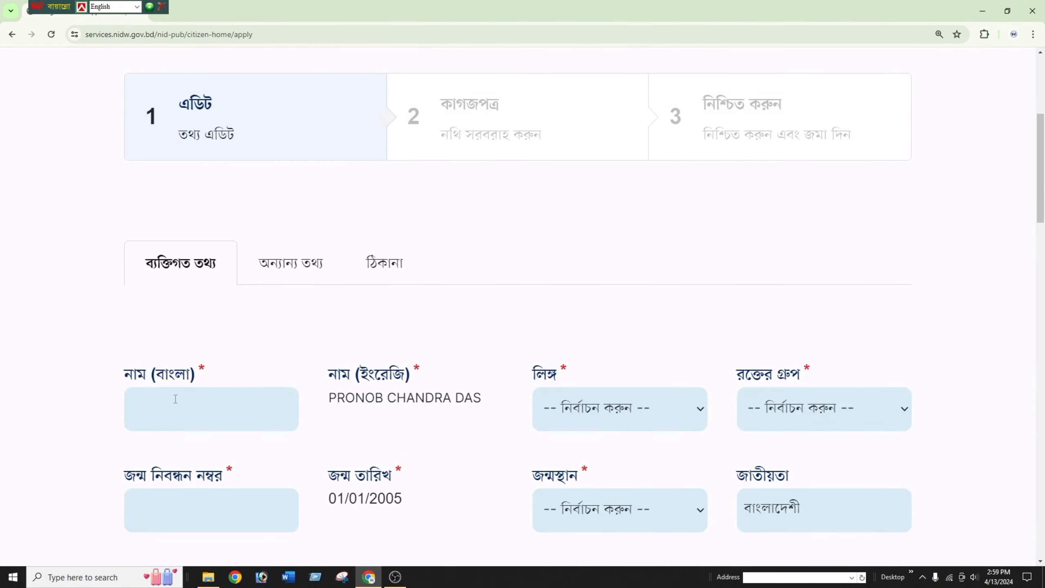
pyautogui.click(169, 404)
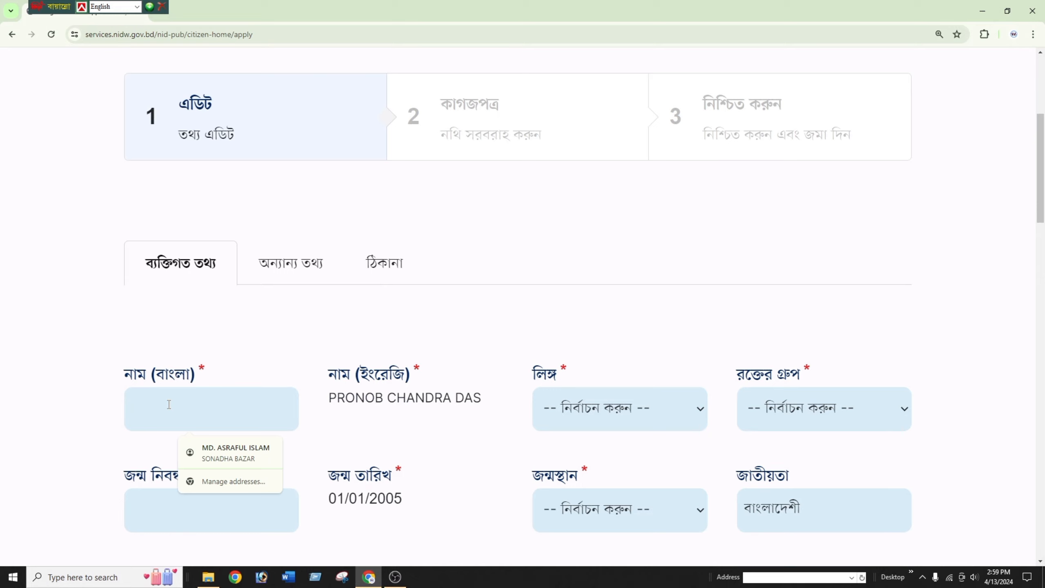
pyautogui.write('gd')
pyautogui.press('BackSpace')
pyautogui.press('BackSpace')
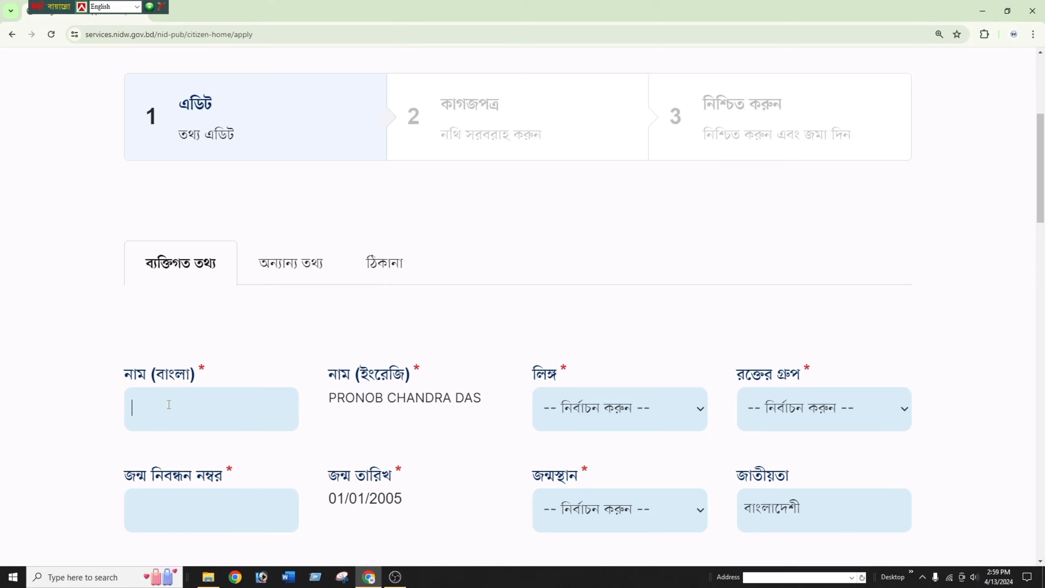
pyautogui.hotkey('ctrl', 'alt', 'v')
# Step: Set gender to male and blood group to A+, enter the birth registration number, and choose birthplace কুমিল্লা
pyautogui.press('Tab')
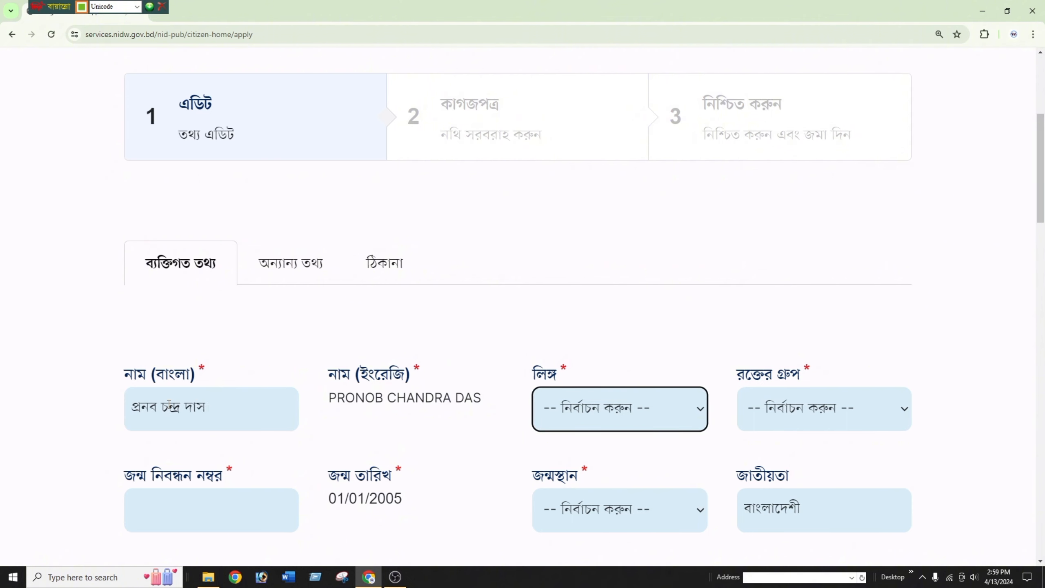
pyautogui.press('Down')
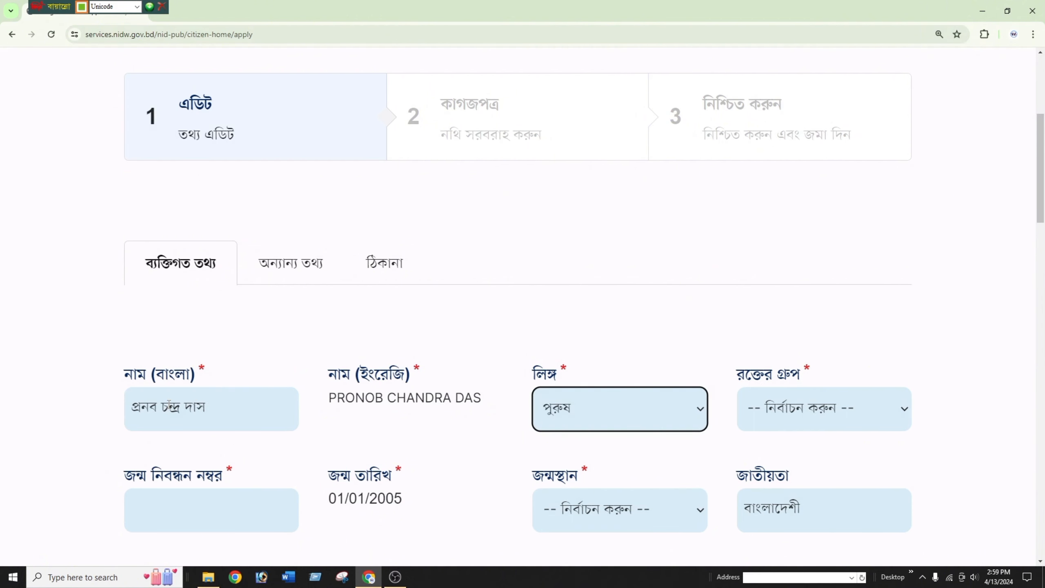
pyautogui.press('Tab')
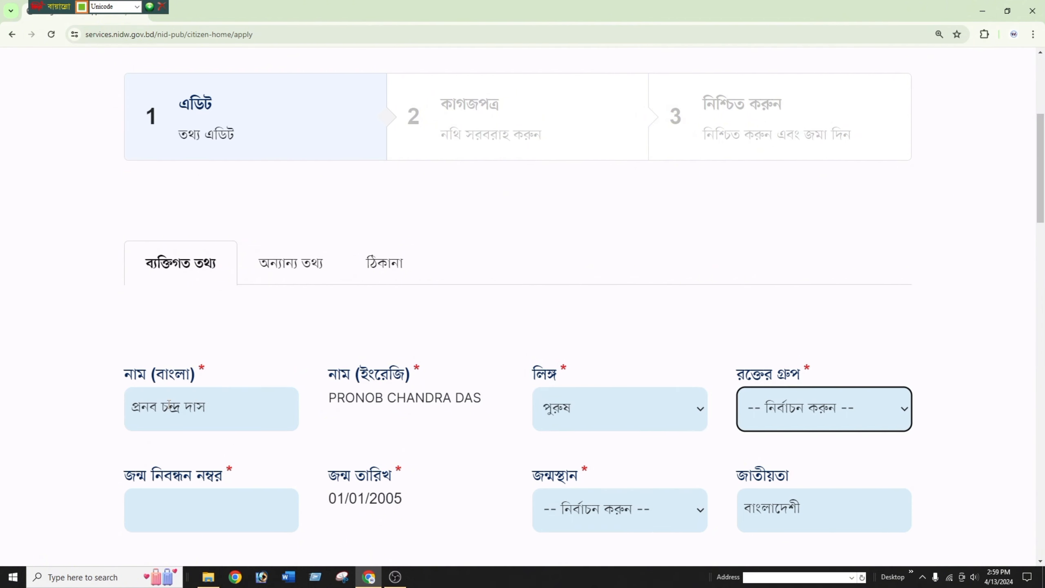
pyautogui.press('Down')
pyautogui.press('Down')
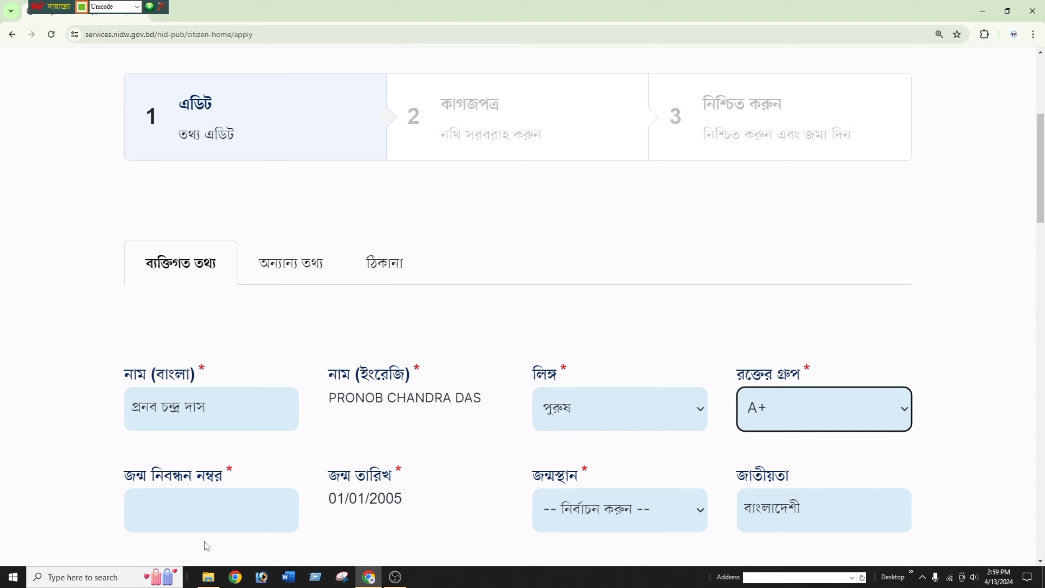
pyautogui.click(208, 525)
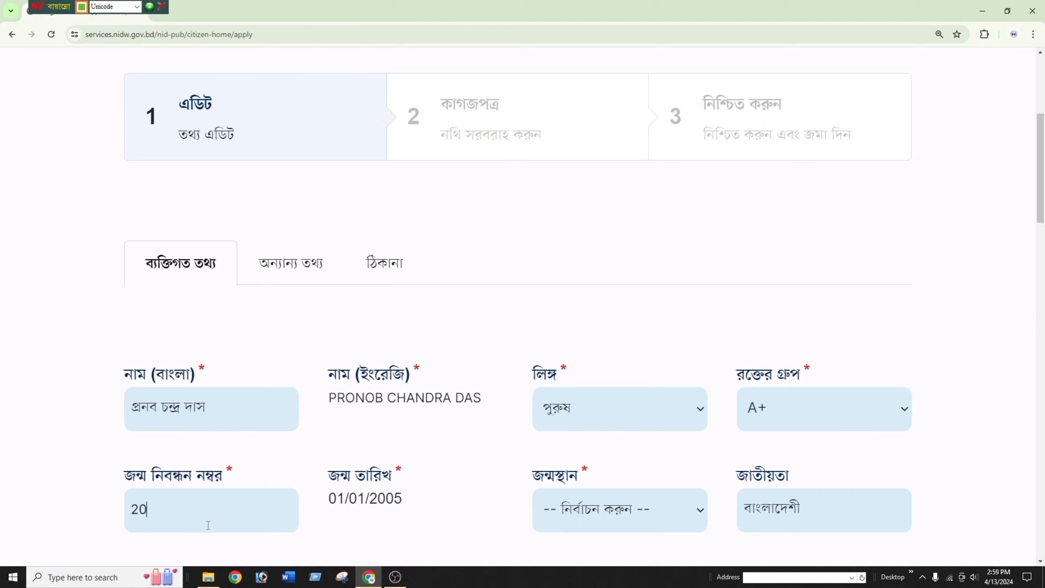
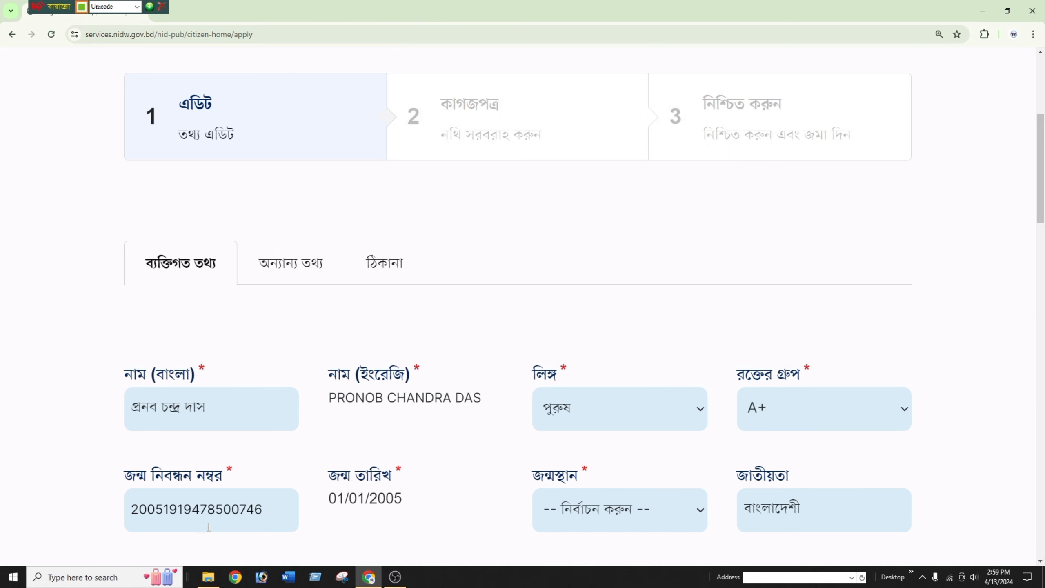
pyautogui.scroll(-2, 398, 481)
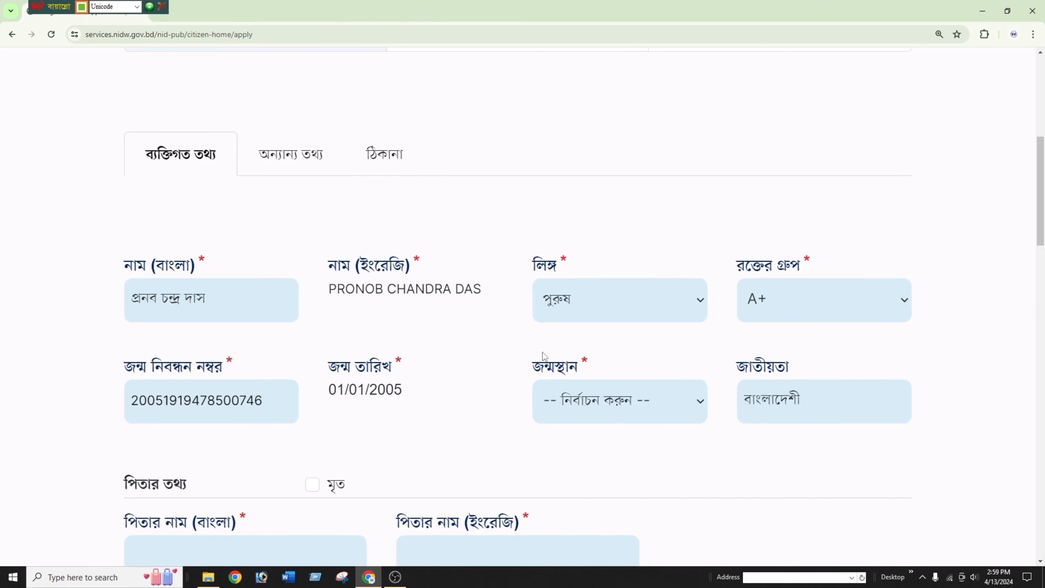
pyautogui.click(650, 417)
pyautogui.scroll(-10, 635, 278)
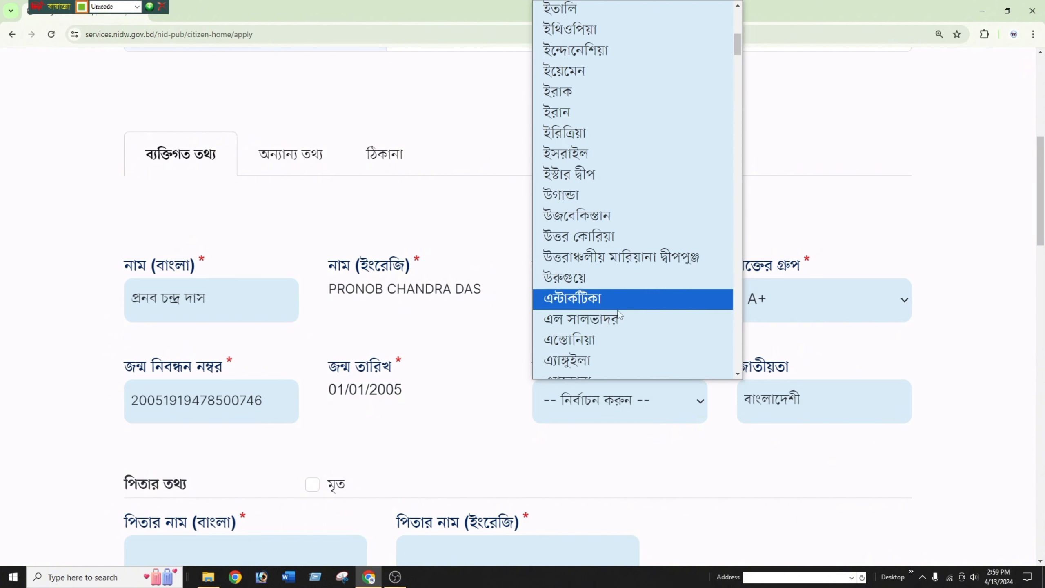
pyautogui.scroll(-5, 601, 325)
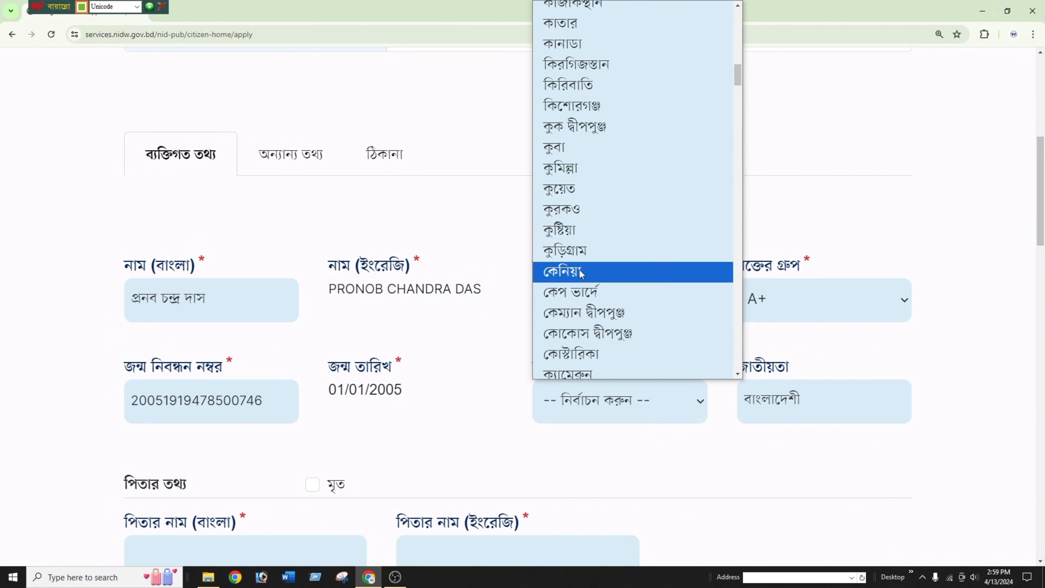
pyautogui.click(585, 168)
pyautogui.scroll(-1, 338, 467)
# Step: Enter the father's name in Bangla and in English
pyautogui.click(277, 502)
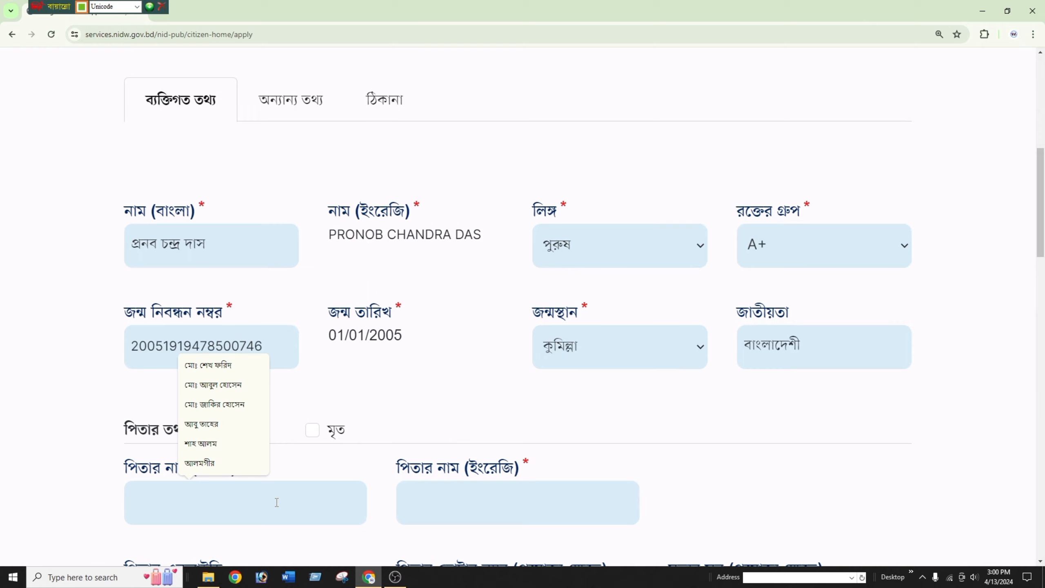
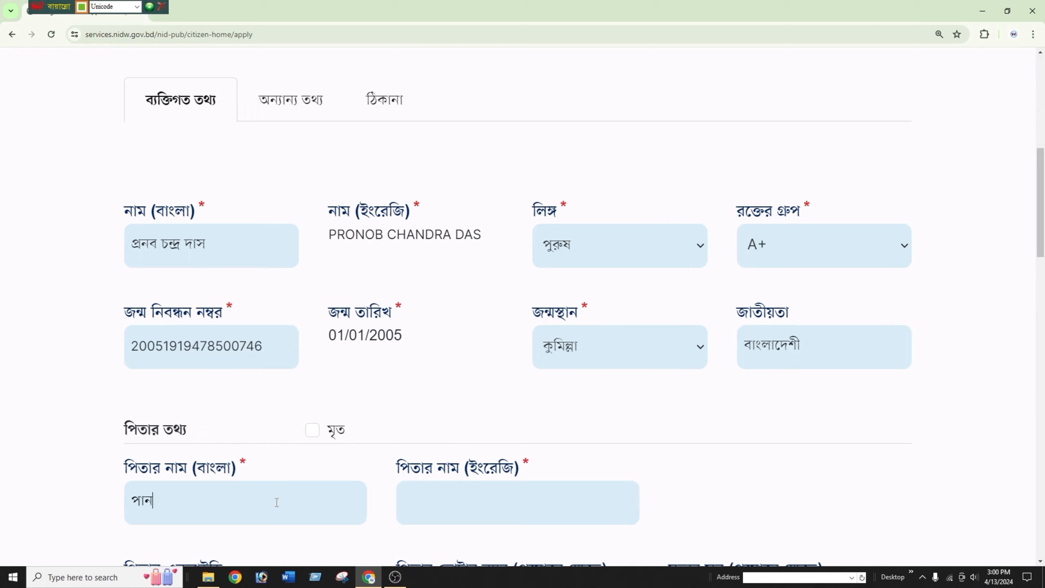
pyautogui.press('Tab')
pyautogui.write('গৃ')
pyautogui.press('BackSpace')
pyautogui.press('BackSpace')
pyautogui.hotkey('ctrl', 'alt', 'v')
pyautogui.write('oa')
pyautogui.press('BackSpace')
pyautogui.press('BackSpace')
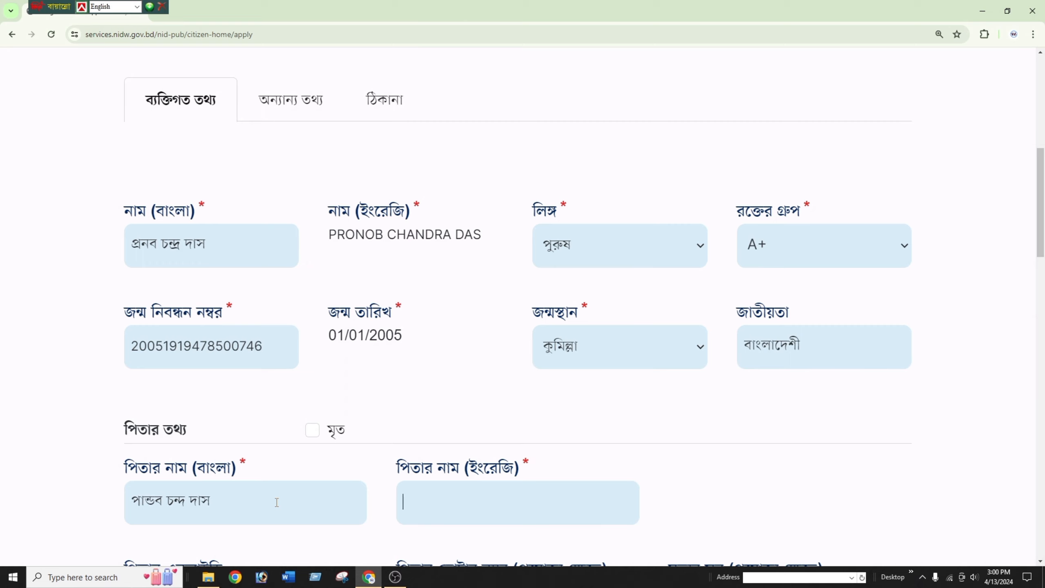
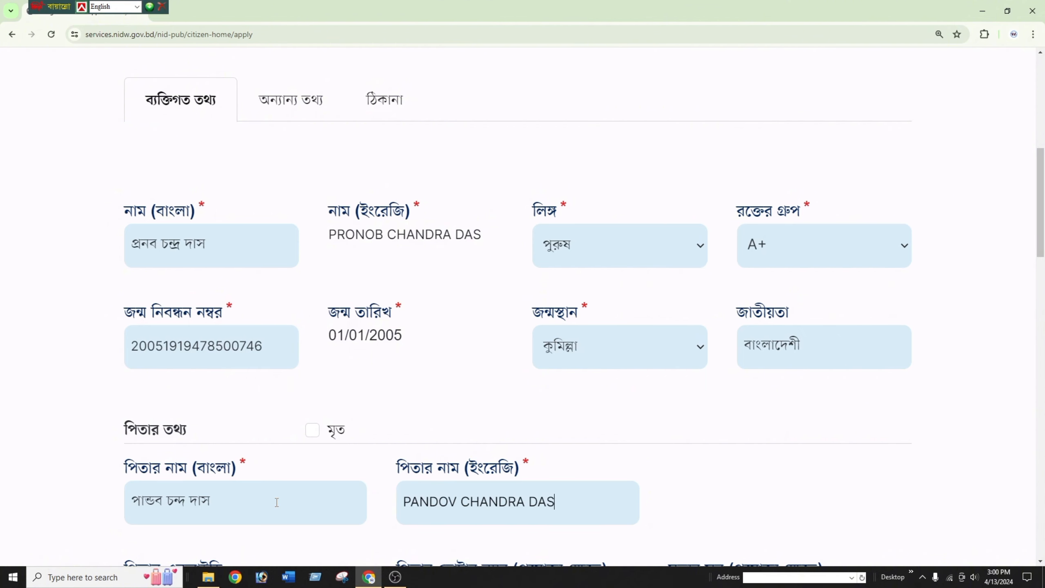
# Step: Enter the father's NID number, then the mother's NID number
pyautogui.scroll(-3, 264, 503)
pyautogui.click(206, 447)
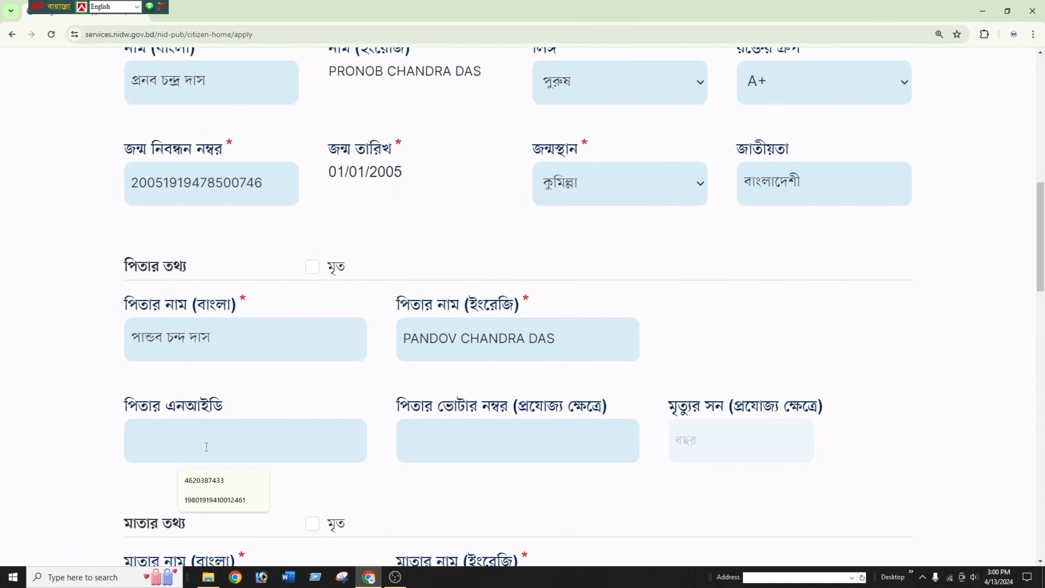
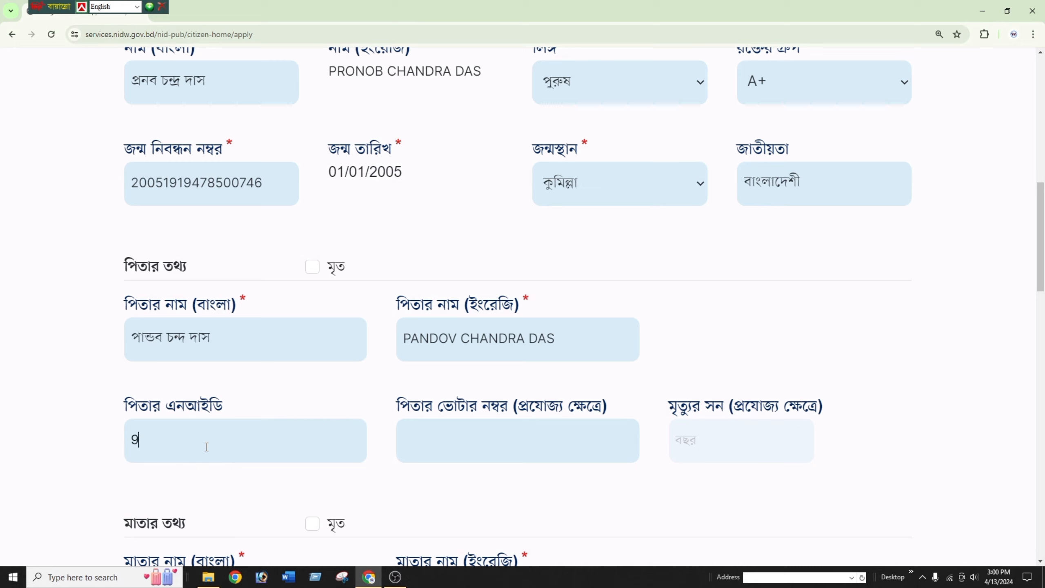
pyautogui.moveTo(221, 439); pyautogui.dragTo(99, 449)
pyautogui.hotkey('ctrl', 'c')
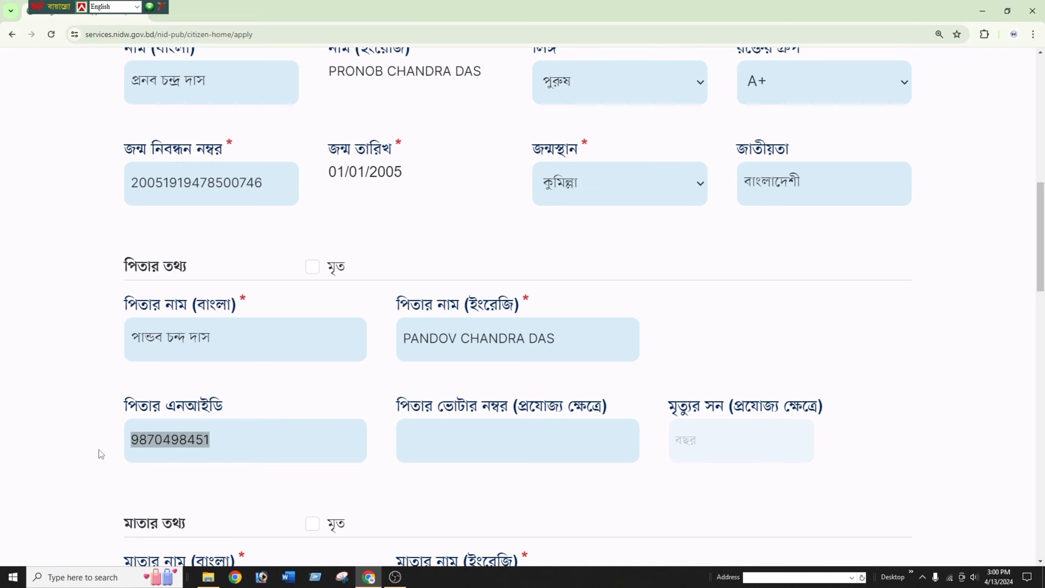
pyautogui.scroll(-2, 247, 494)
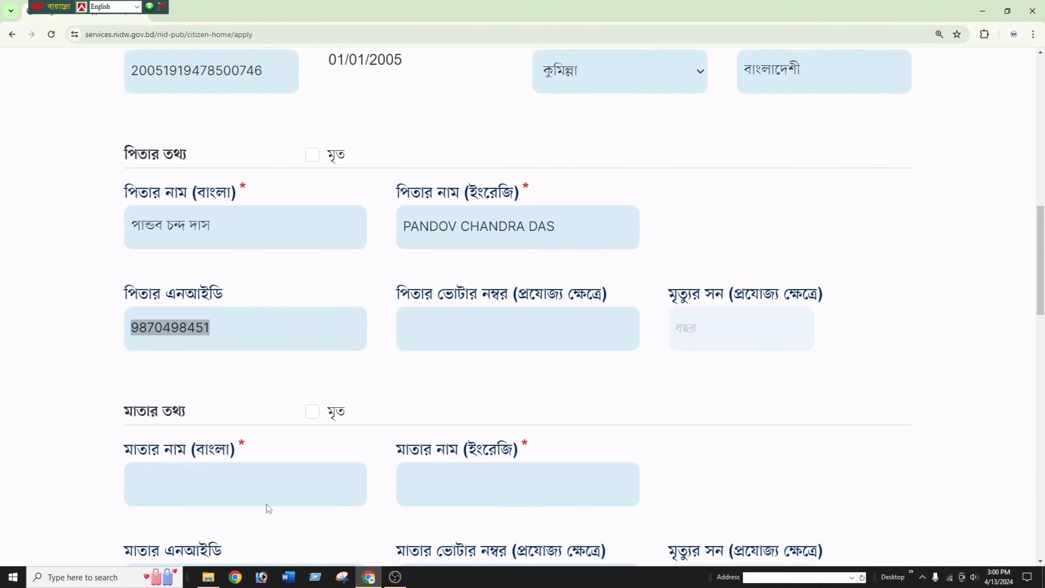
pyautogui.scroll(-3, 247, 494)
pyautogui.click(195, 443)
pyautogui.hotkey('ctrl', 'v')
pyautogui.press('BackSpace')
pyautogui.write('2')
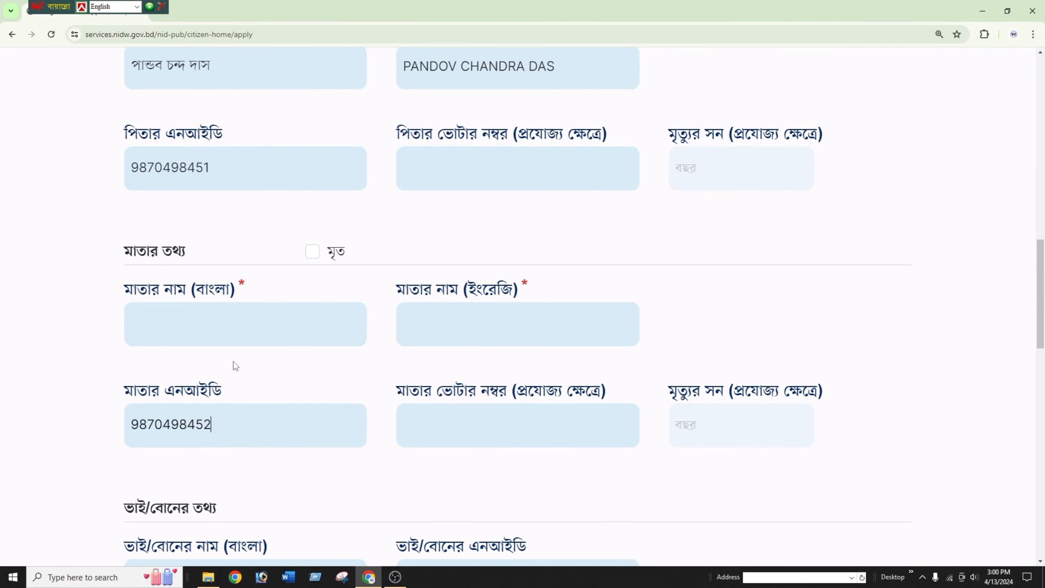
# Step: Enter the mother's name in English and in Bangla
pyautogui.click(227, 316)
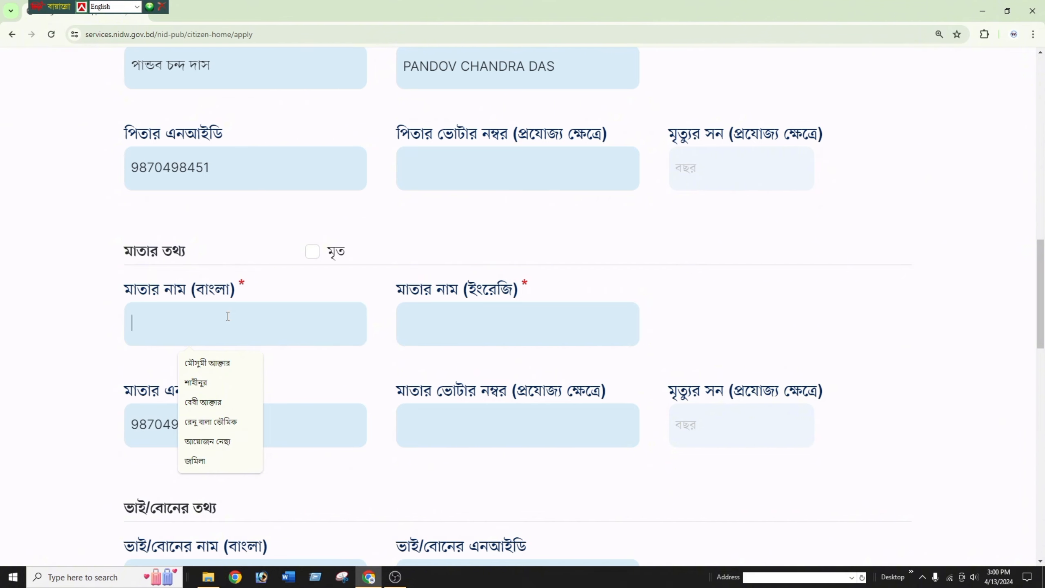
pyautogui.write('KS')
pyautogui.press('BackSpace')
pyautogui.press('BackSpace')
pyautogui.press('Tab')
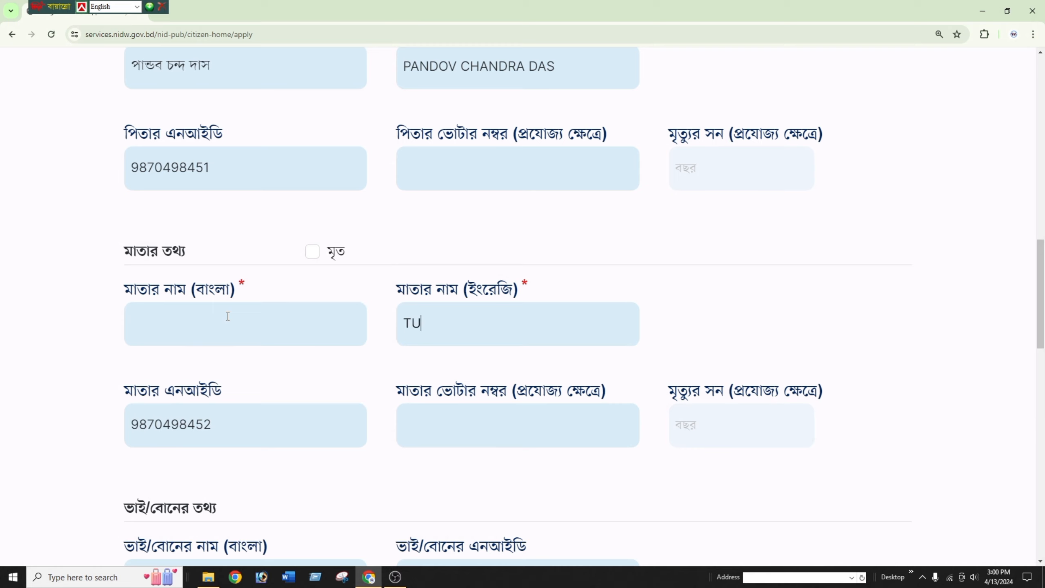
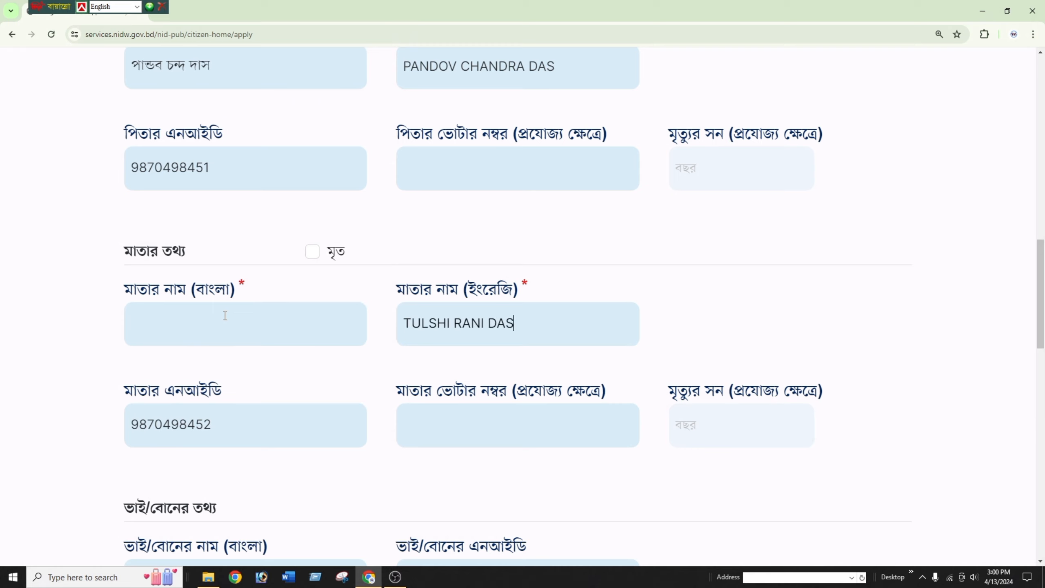
pyautogui.click(225, 323)
pyautogui.hotkey('ctrl', 'alt', 'v')
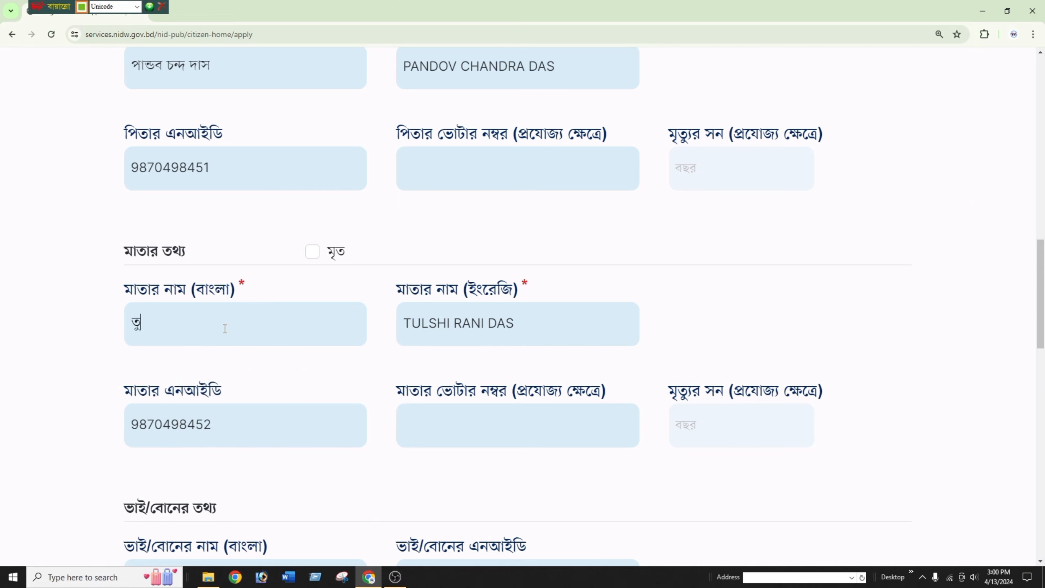
pyautogui.scroll(-6, 270, 400)
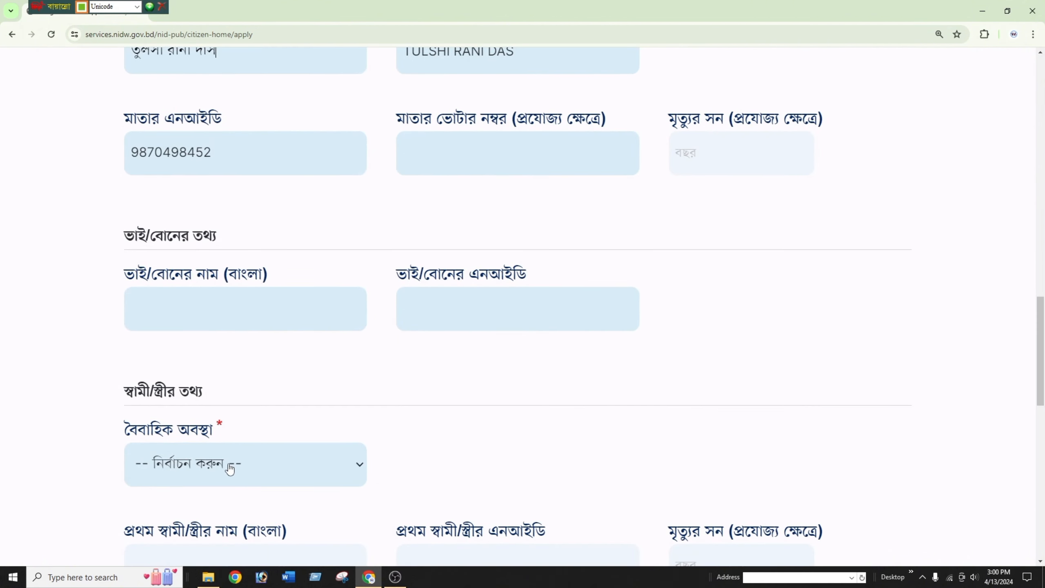
# Step: Set marital status to অবিবাহিত
pyautogui.click(230, 469)
pyautogui.click(462, 452)
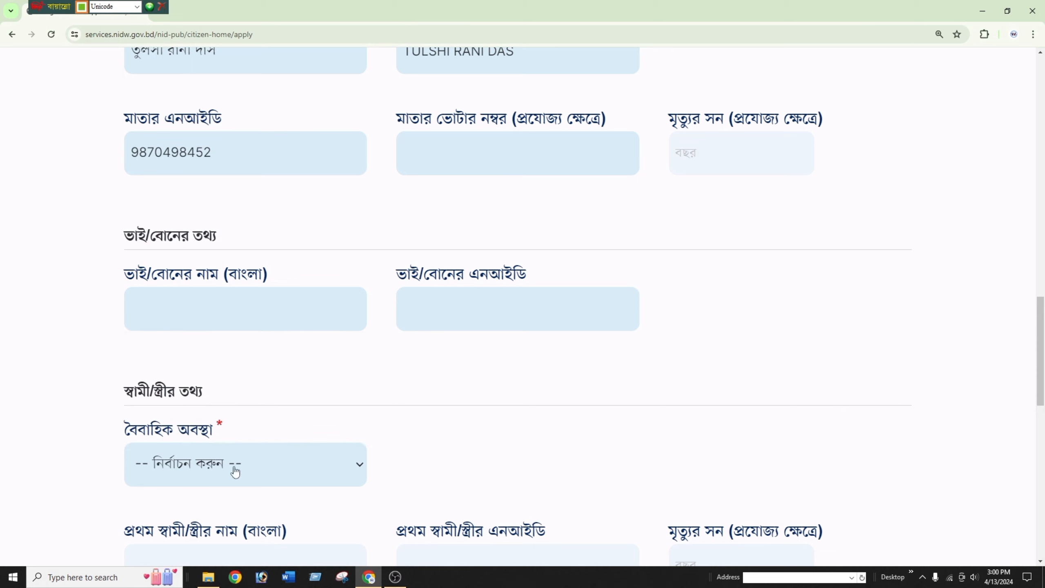
pyautogui.click(208, 467)
pyautogui.click(191, 391)
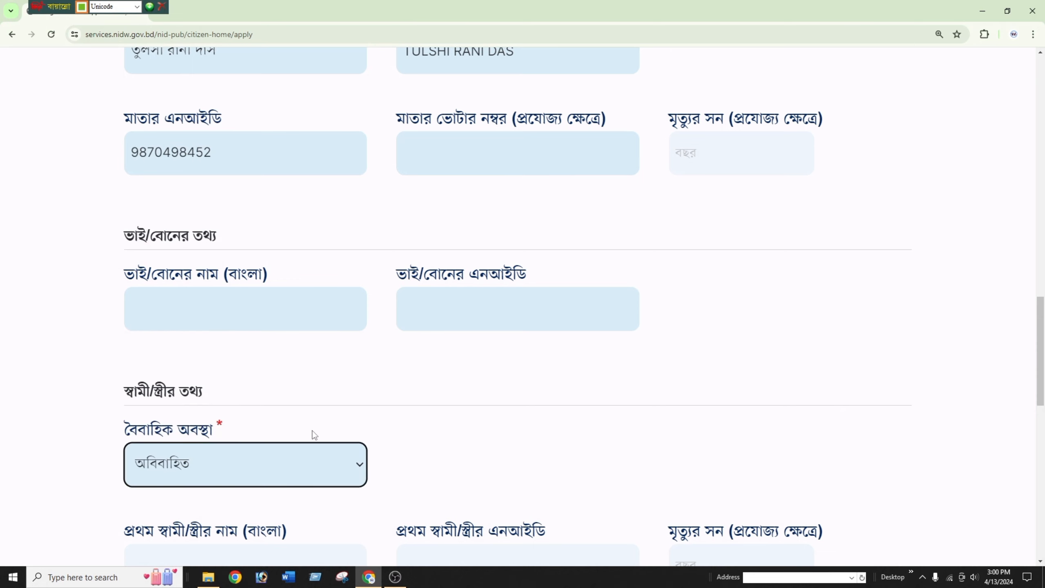
pyautogui.scroll(-4, 263, 447)
pyautogui.scroll(-4, 321, 416)
pyautogui.scroll(6, 370, 412)
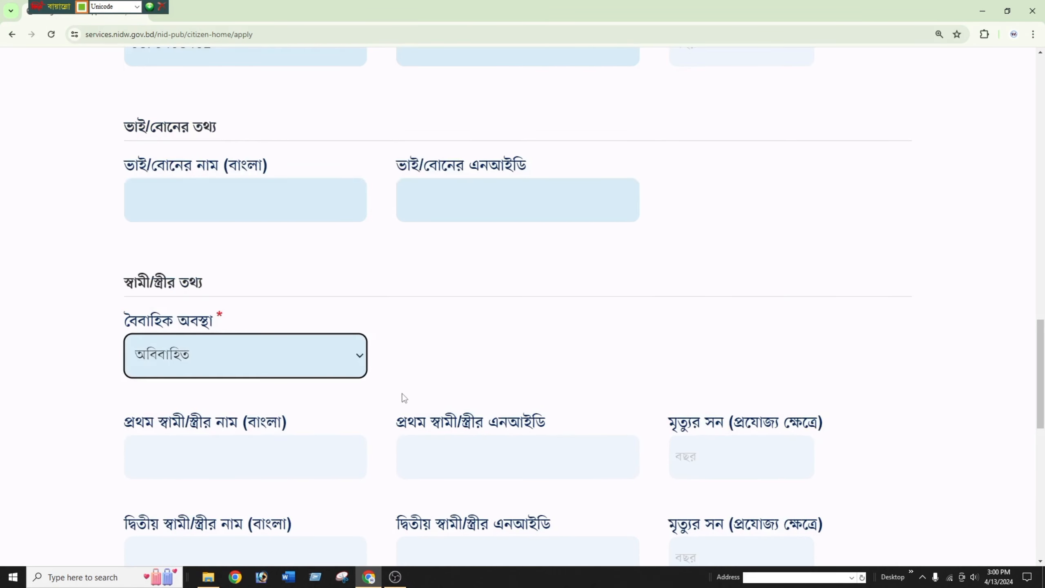
pyautogui.click(255, 371)
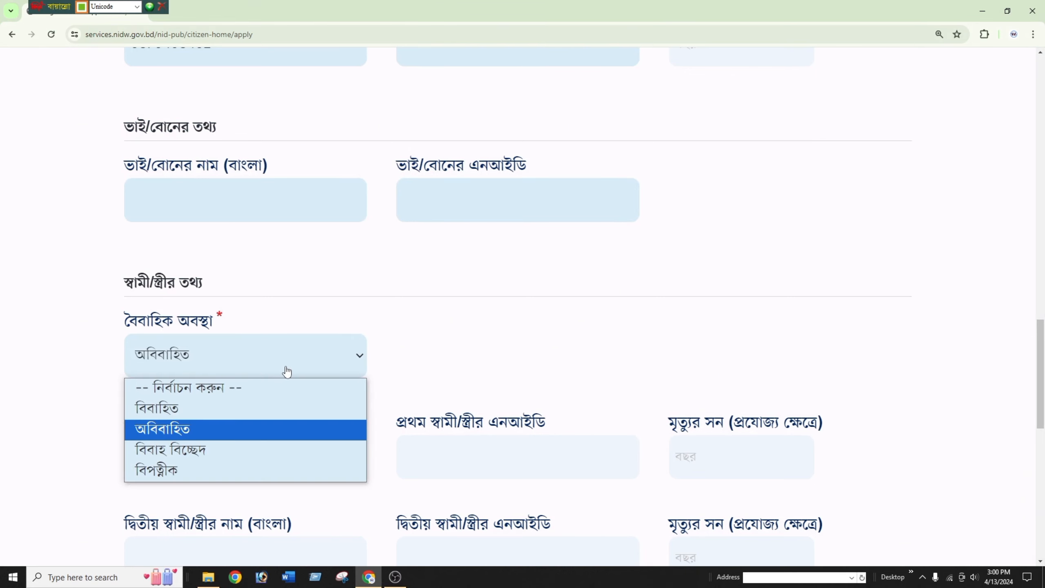
pyautogui.scroll(4, 453, 379)
pyautogui.scroll(6, 413, 404)
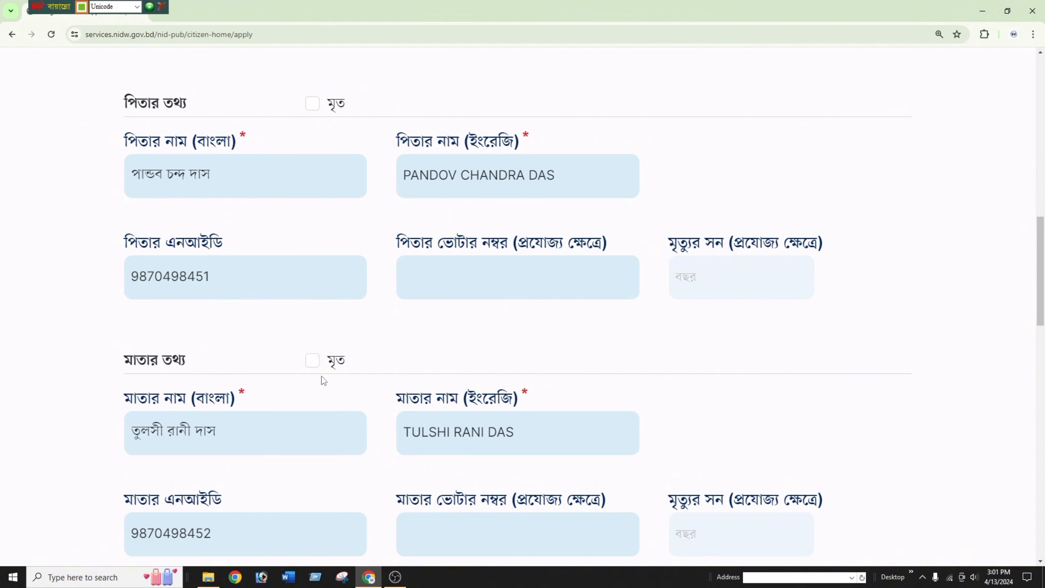
# Step: Tick then untick the mother's মৃত checkbox so she is not marked deceased, and return to the top
pyautogui.click(312, 361)
pyautogui.scroll(-3, 619, 447)
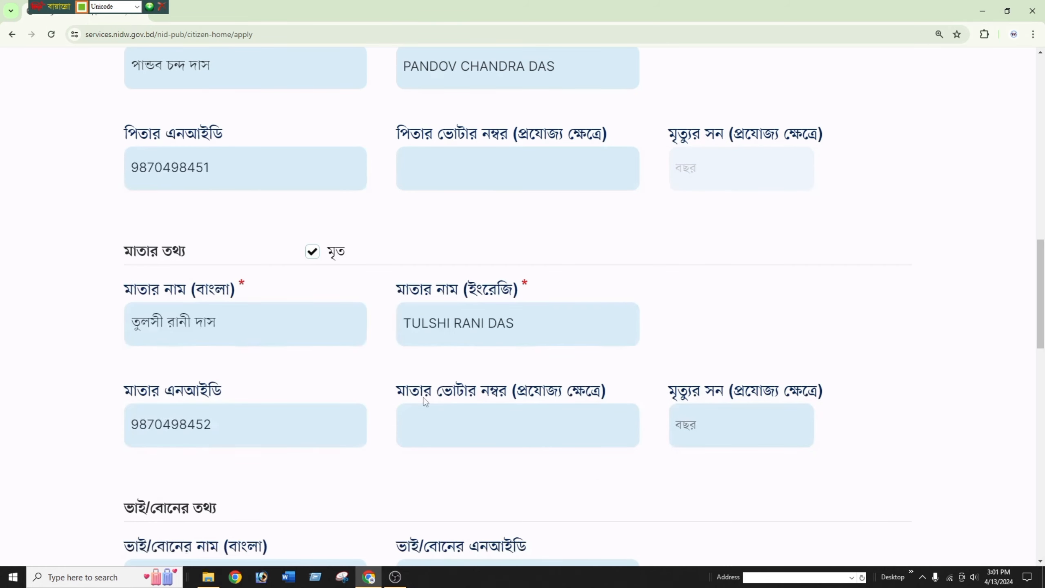
pyautogui.moveTo(671, 398); pyautogui.dragTo(738, 396)
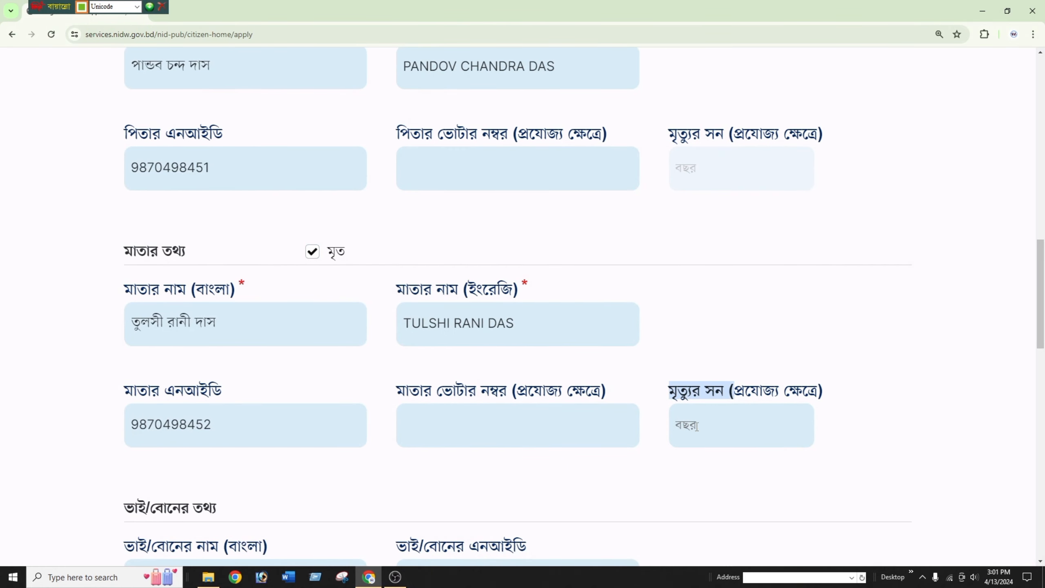
pyautogui.click(717, 434)
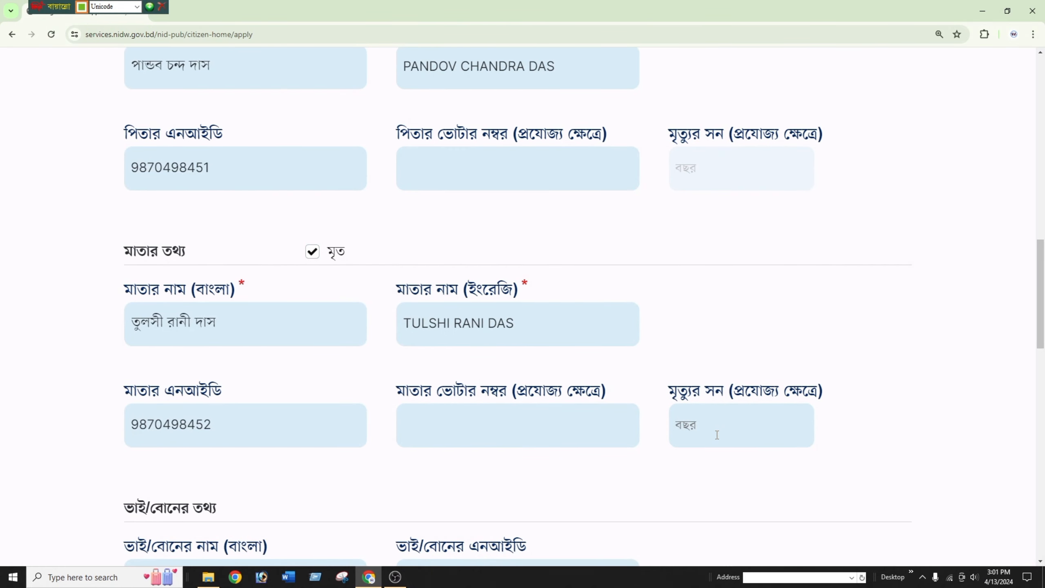
pyautogui.scroll(6, 709, 407)
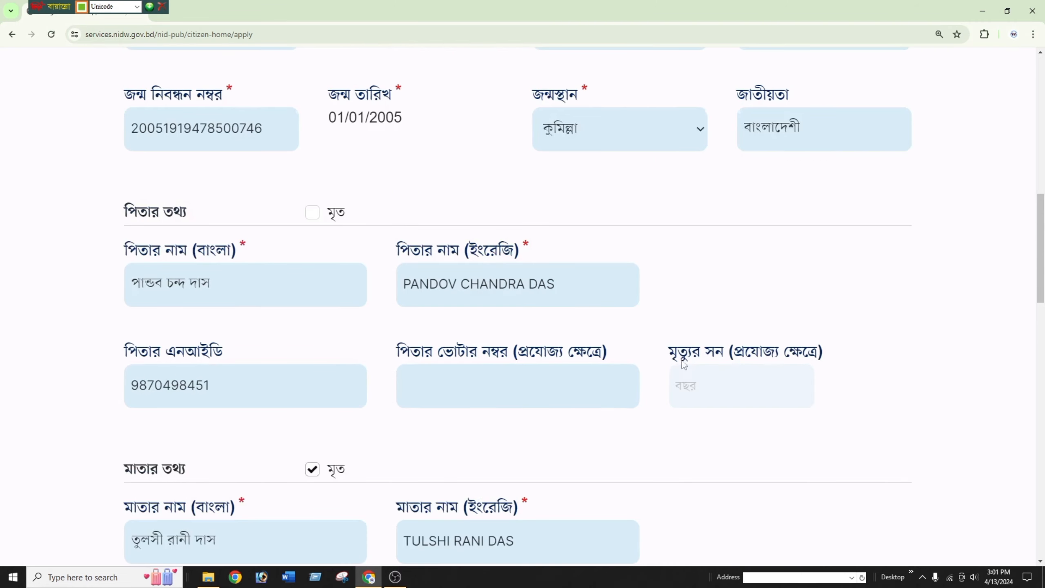
pyautogui.click(313, 470)
pyautogui.scroll(3, 494, 453)
pyautogui.scroll(13, 378, 293)
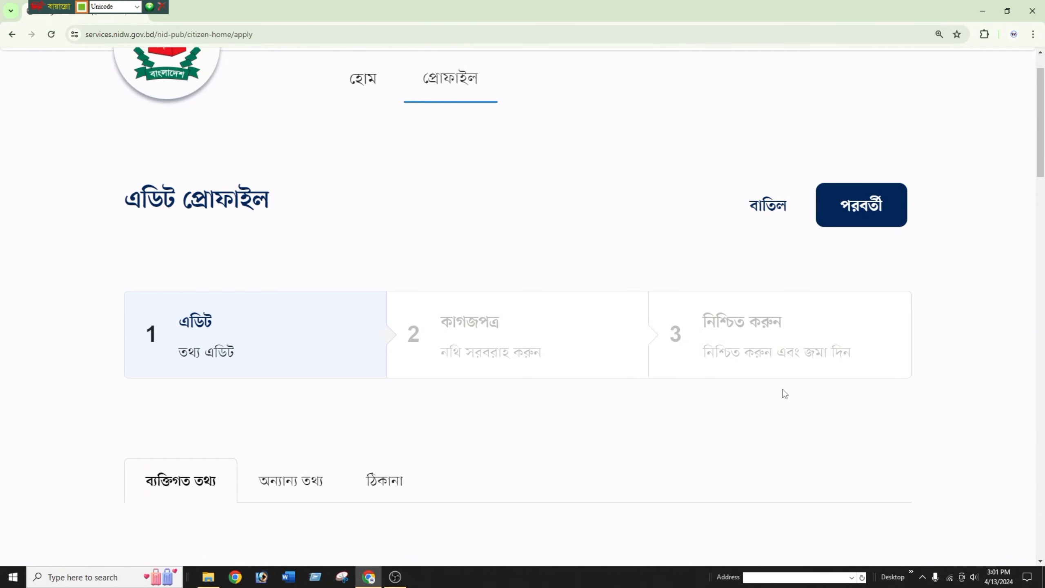
# Step: Go to the other-information part and set education to মাধ্যমিক বা সমতুল্য
pyautogui.click(866, 211)
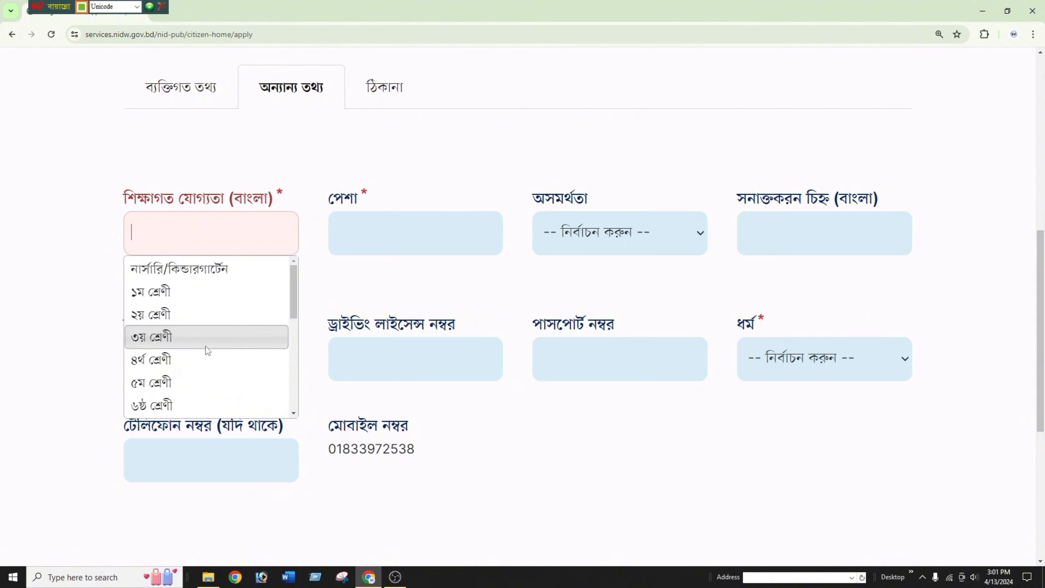
pyautogui.scroll(-1, 206, 353)
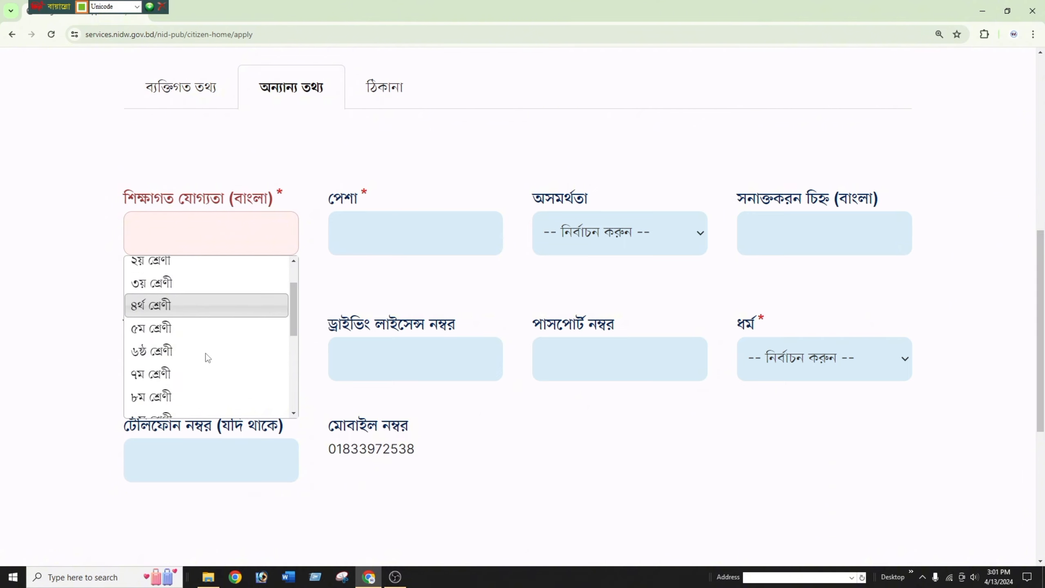
pyautogui.click(177, 330)
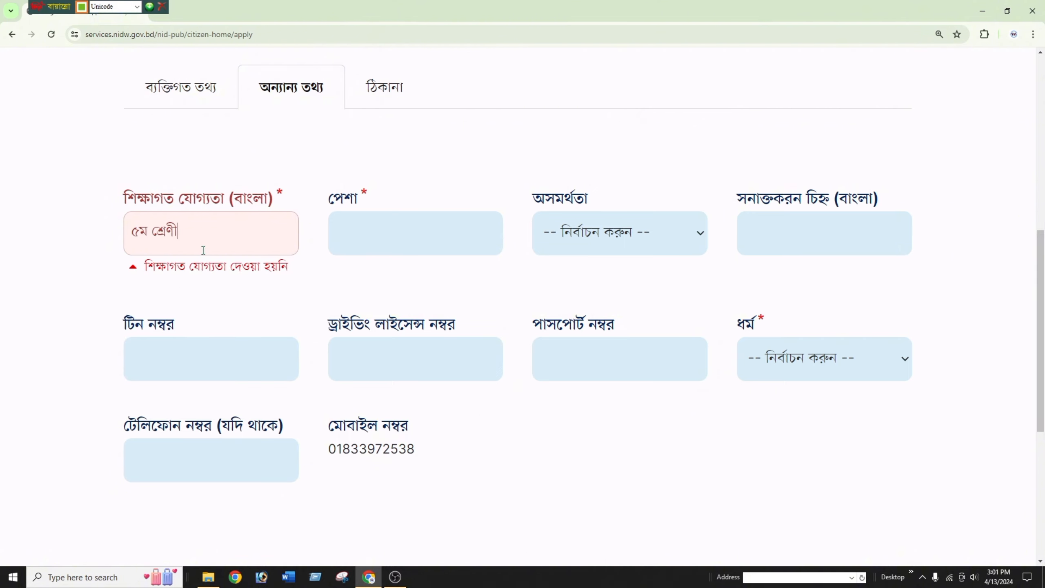
pyautogui.hotkey('ctrl', 'a')
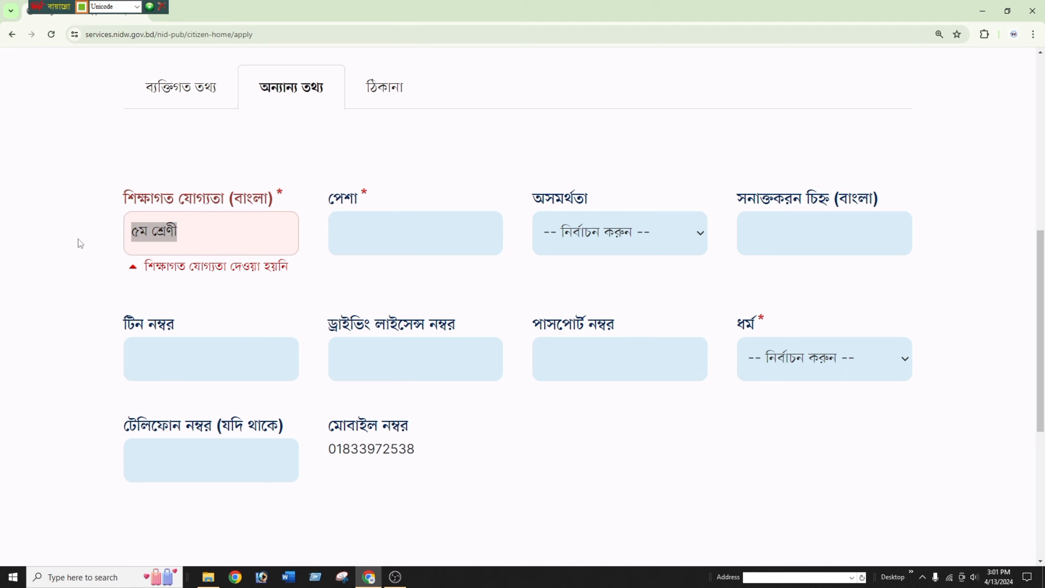
pyautogui.press('BackSpace')
pyautogui.scroll(-4, 167, 348)
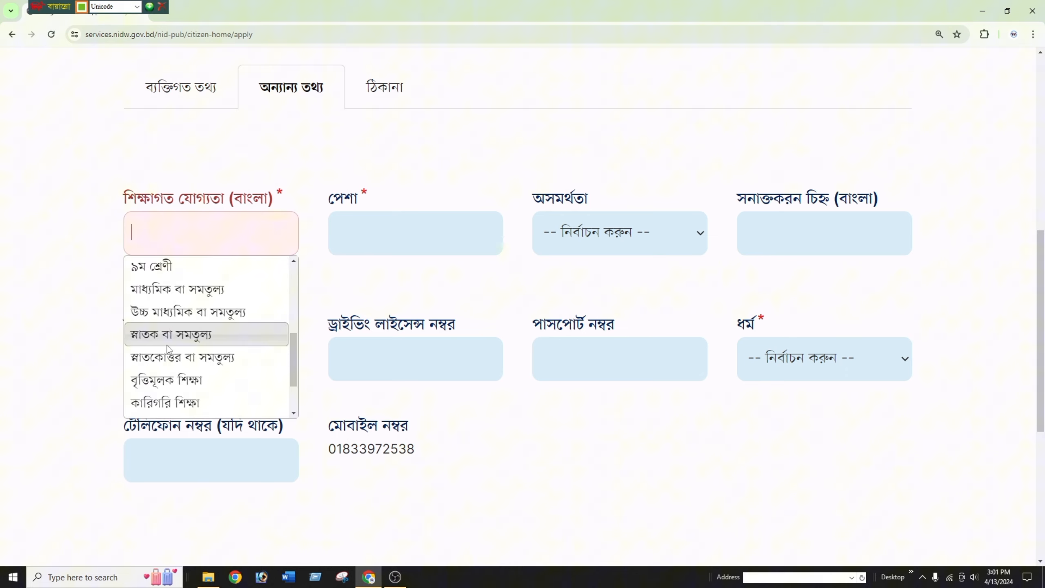
pyautogui.click(171, 290)
pyautogui.click(371, 248)
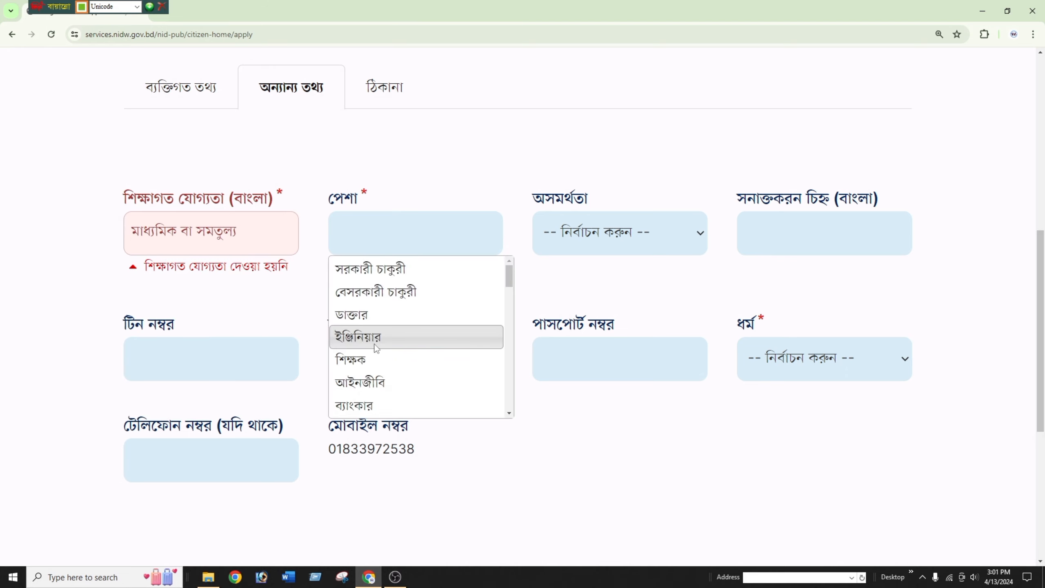
pyautogui.scroll(-1, 376, 348)
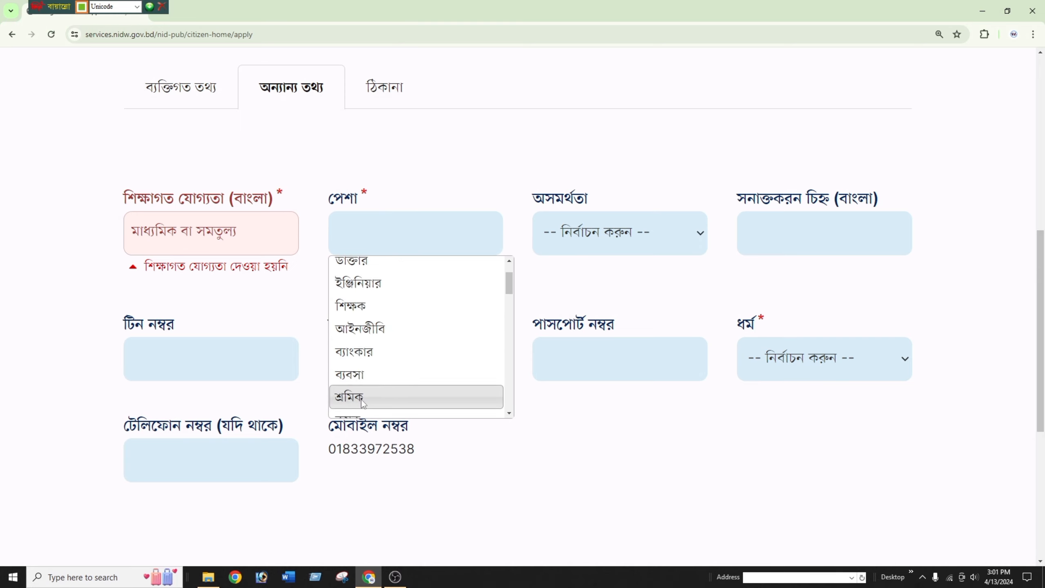
pyautogui.scroll(1, 363, 402)
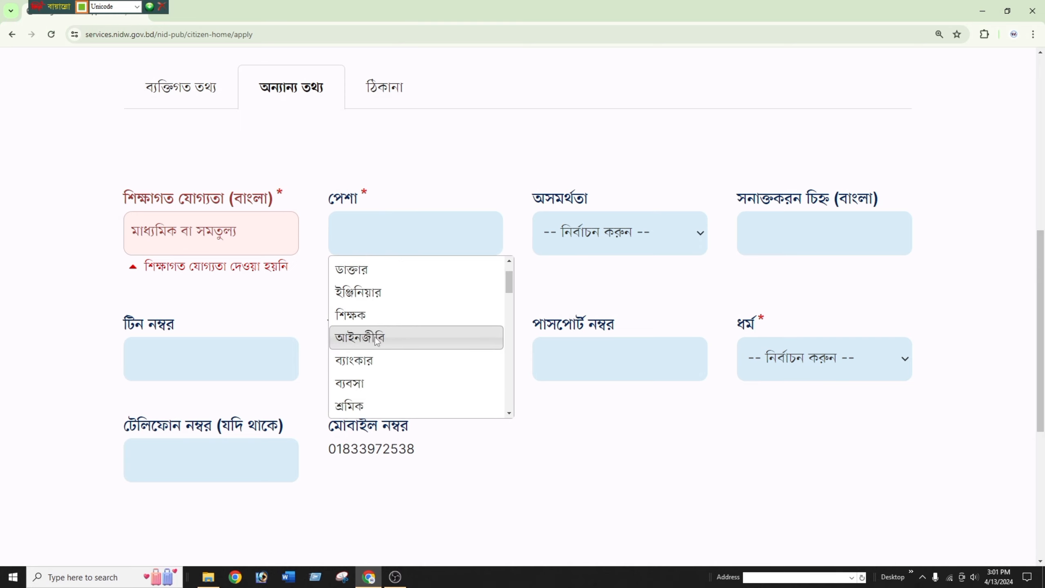
# Step: Set occupation to ব্যবসা, leave disability unselected, and choose religion ইসলাম
pyautogui.click(367, 384)
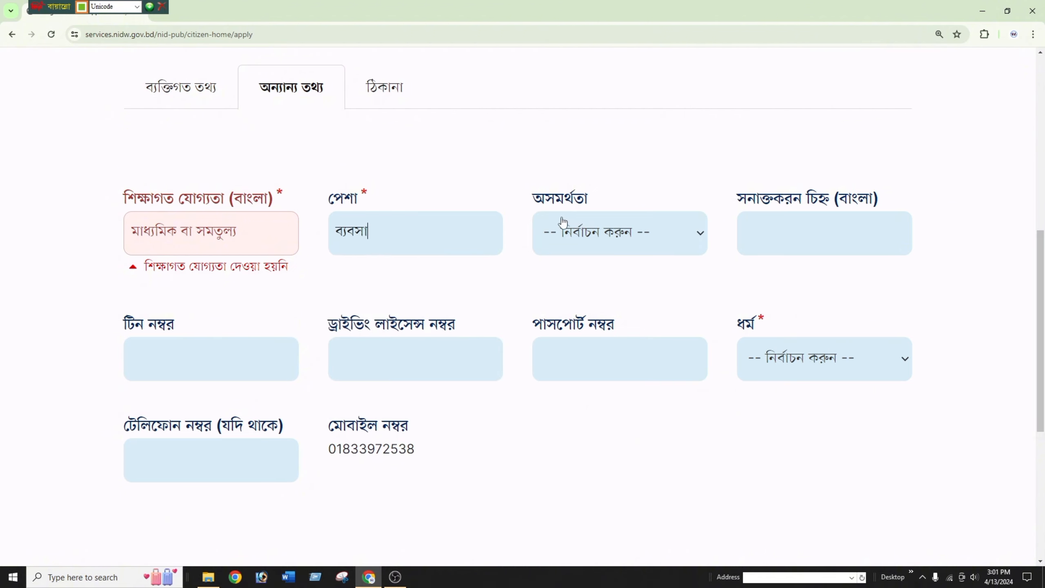
pyautogui.click(597, 238)
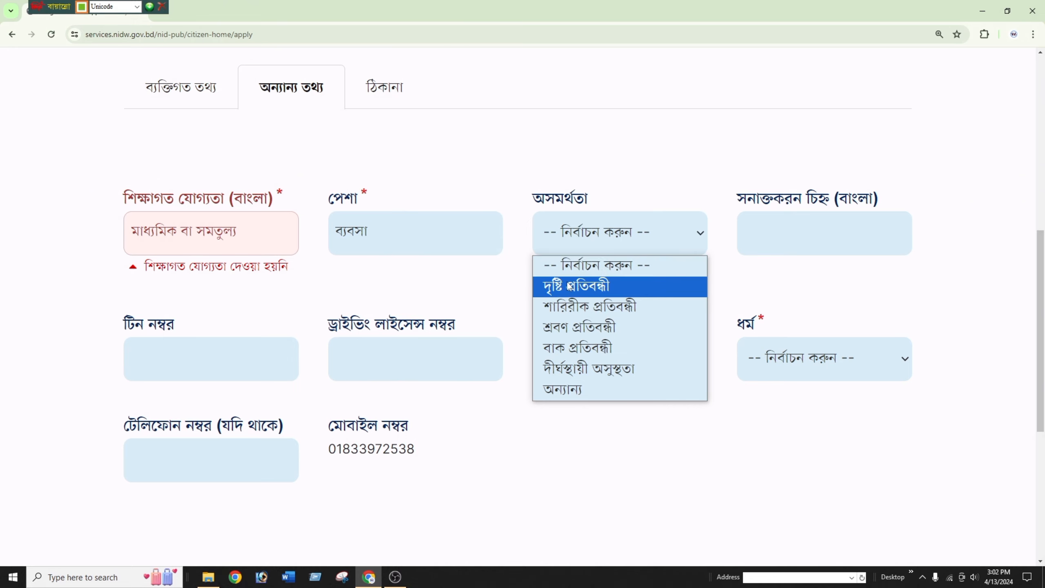
pyautogui.click(519, 286)
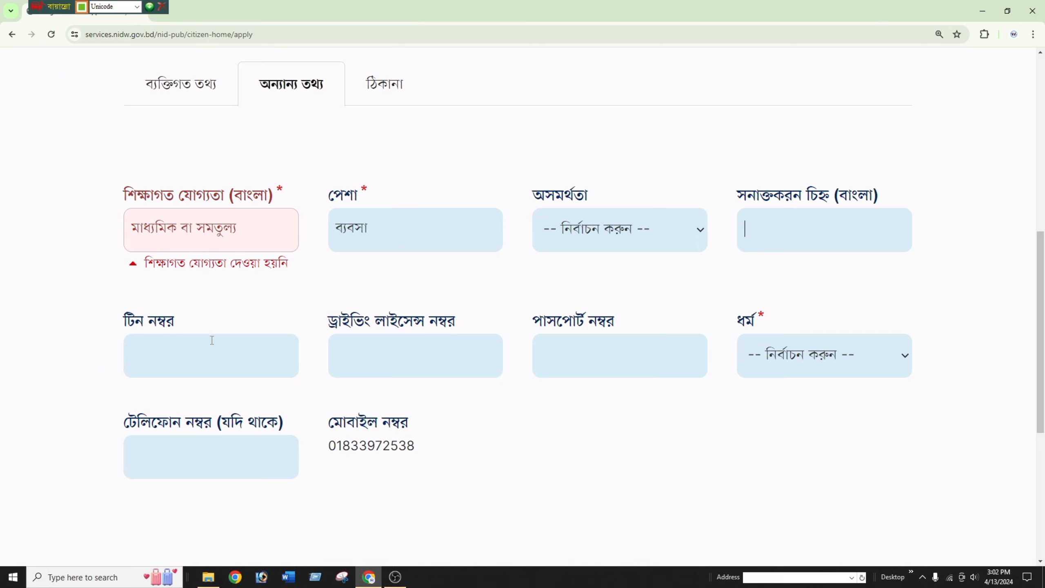
pyautogui.scroll(-1, 196, 300)
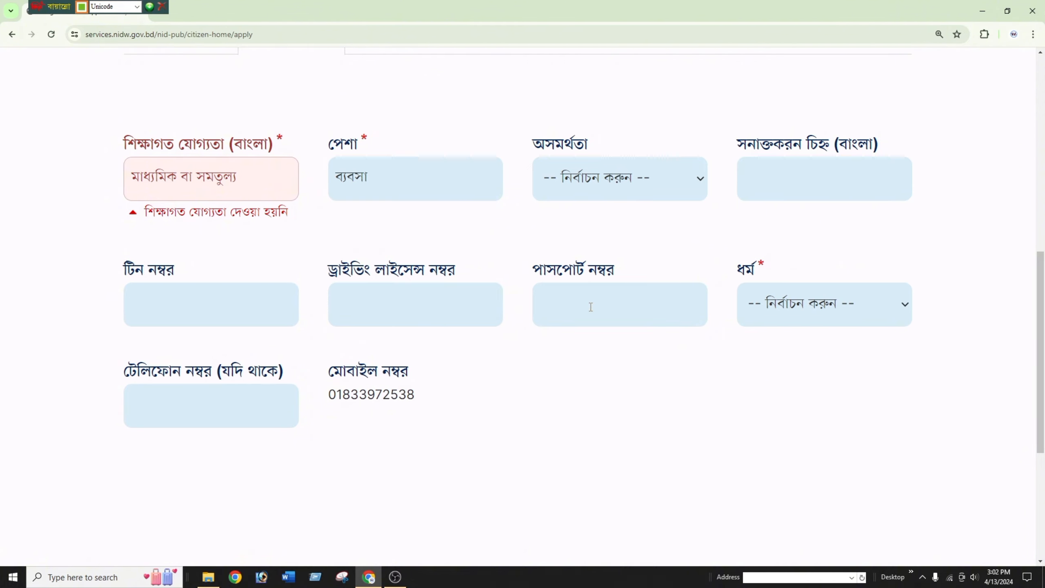
pyautogui.click(787, 305)
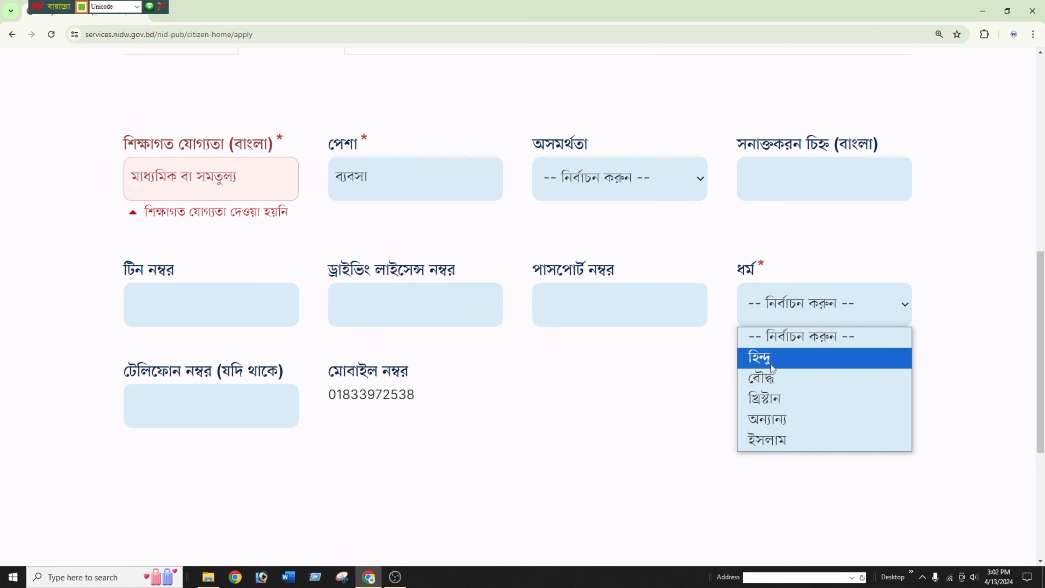
pyautogui.click(788, 440)
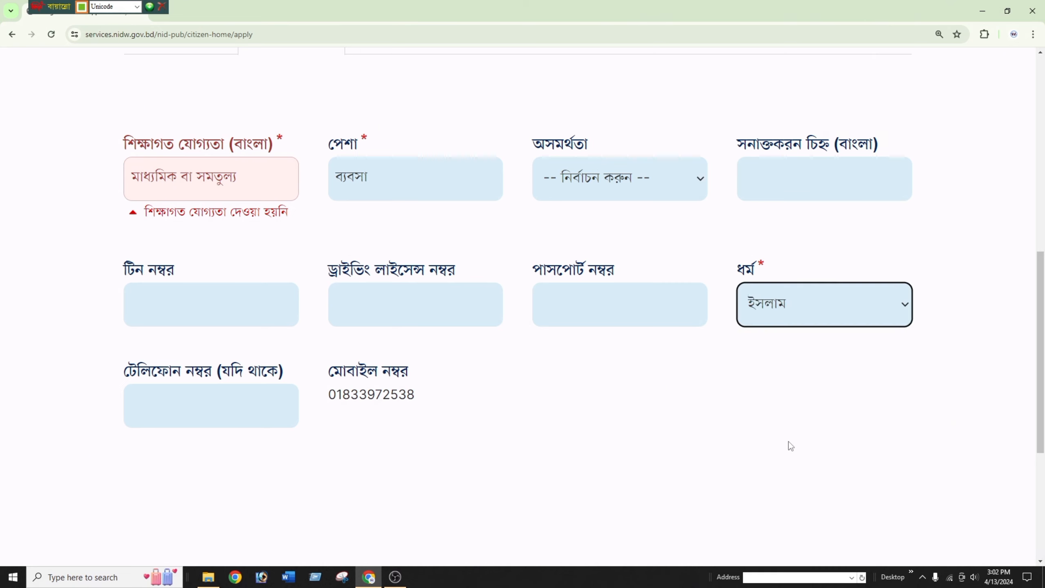
pyautogui.scroll(8, 602, 355)
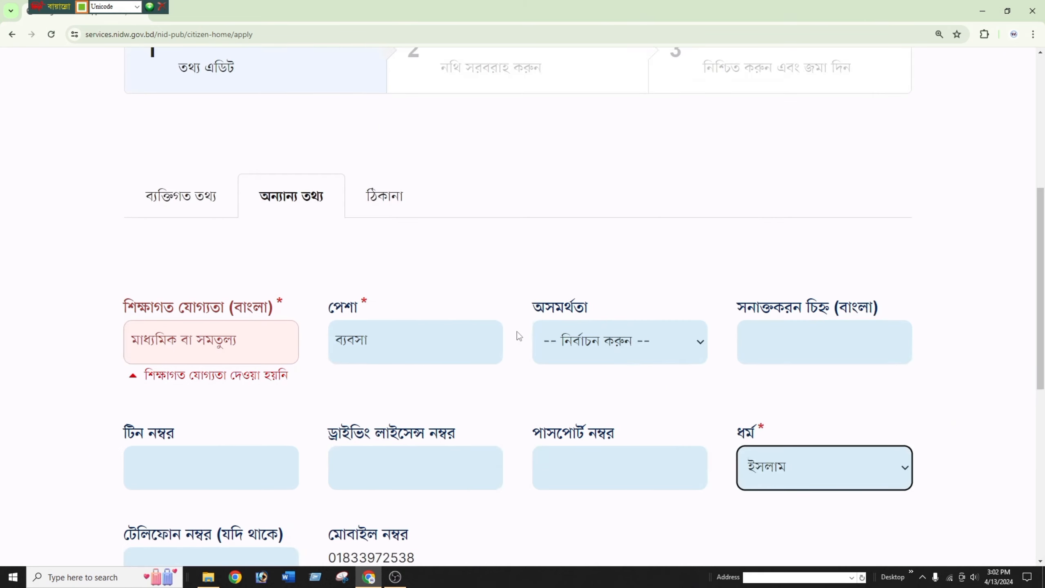
pyautogui.scroll(-1, 742, 264)
pyautogui.scroll(5, 856, 255)
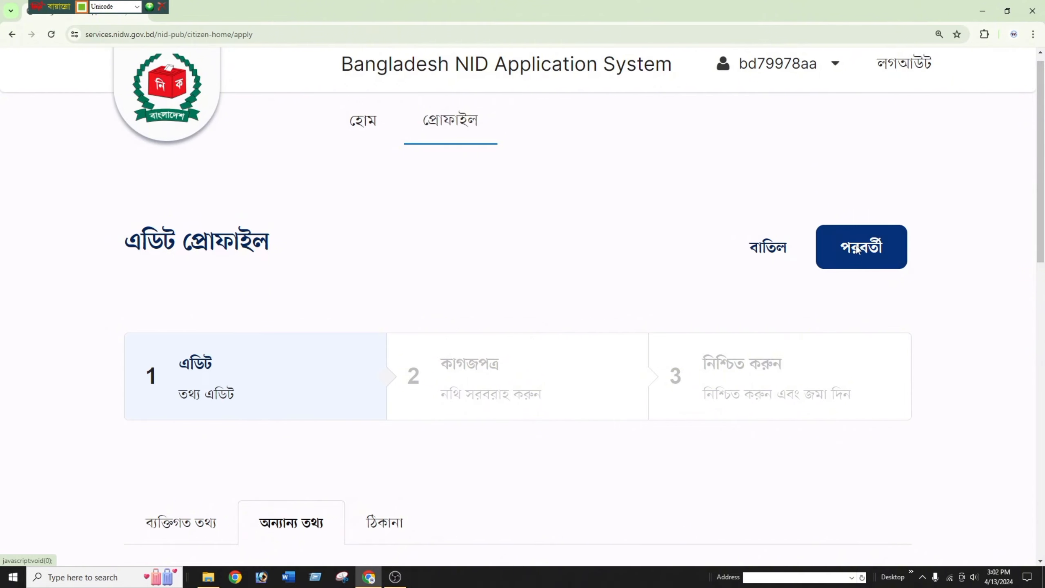
# Step: Move to the address section and choose Bangladesh as the country of residence
pyautogui.click(857, 250)
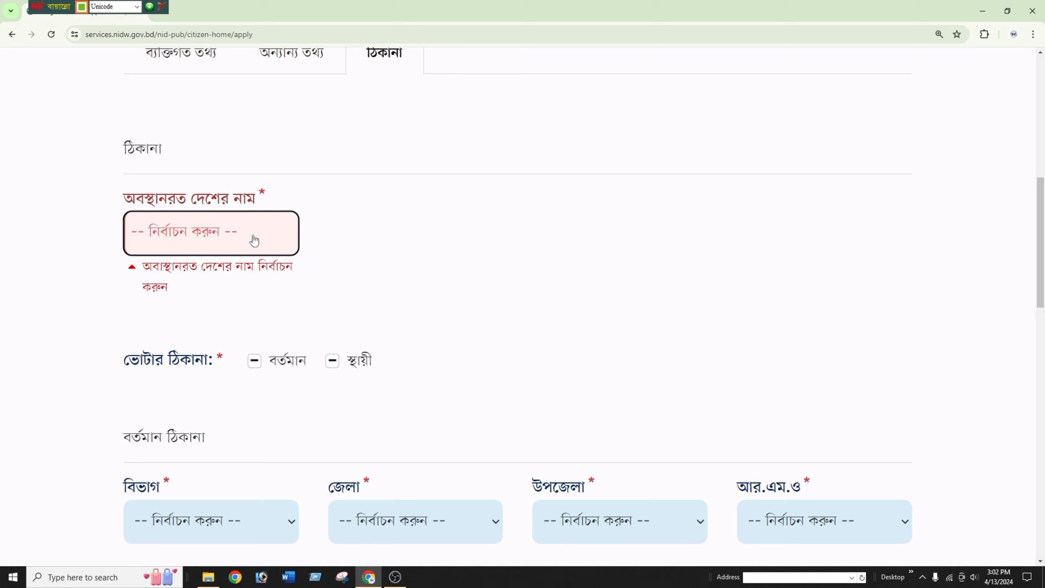
pyautogui.click(254, 241)
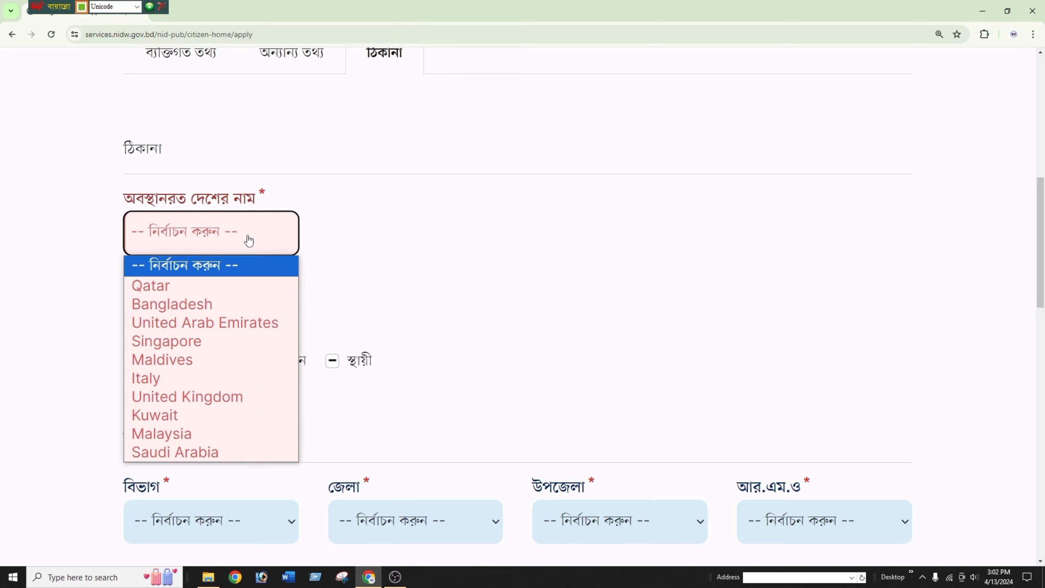
pyautogui.press('Down')
pyautogui.press('Down')
pyautogui.press('Return')
pyautogui.scroll(-1, 310, 263)
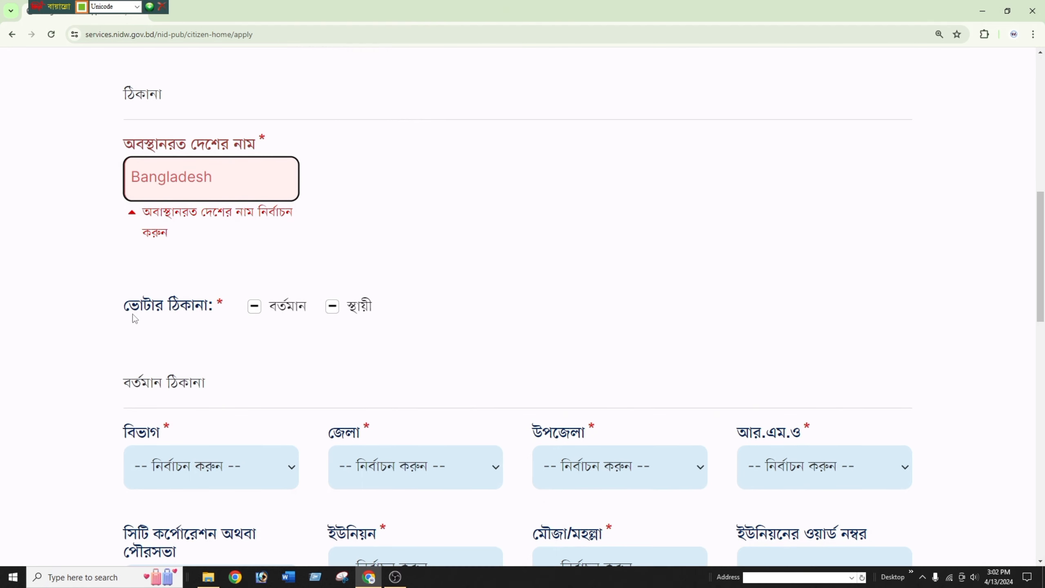
pyautogui.moveTo(124, 306); pyautogui.dragTo(181, 308)
pyautogui.click(230, 345)
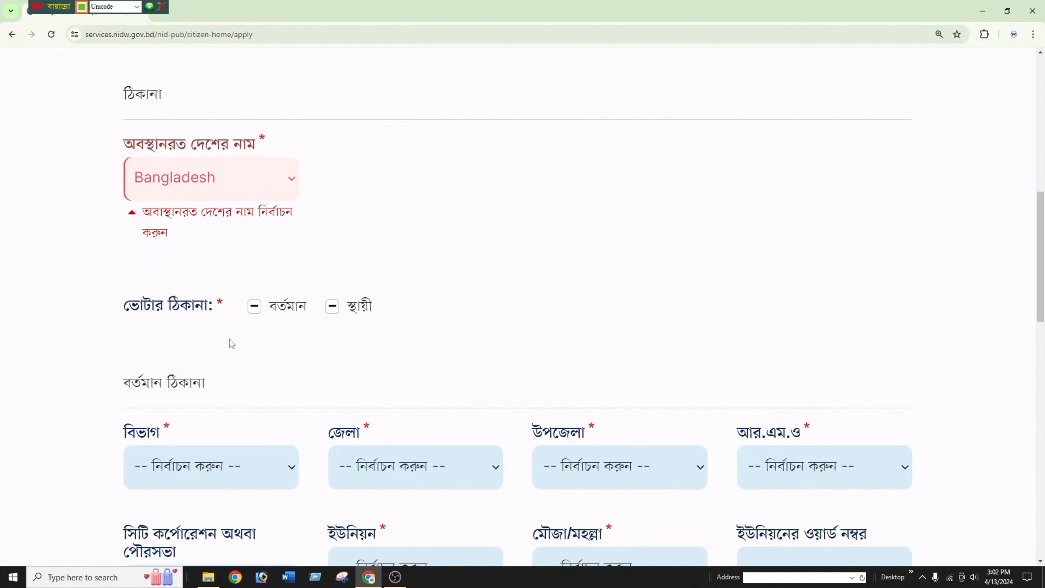
# Step: Mark the present address as voter address with division চট্টগ্রাম, district কুমিল্লা, upazila তিতাস
pyautogui.scroll(-2, 247, 309)
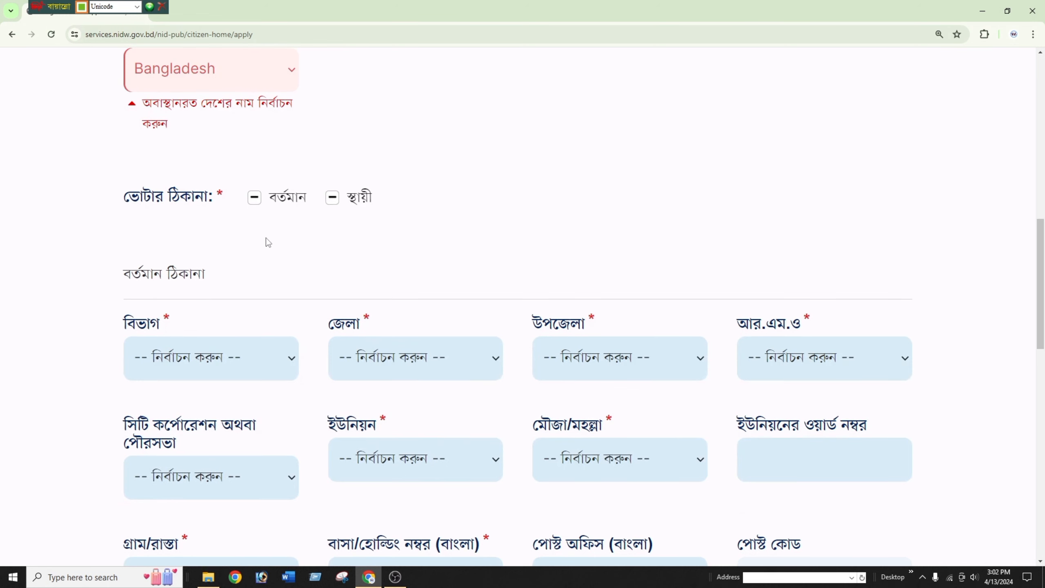
pyautogui.click(255, 205)
pyautogui.scroll(-2, 218, 321)
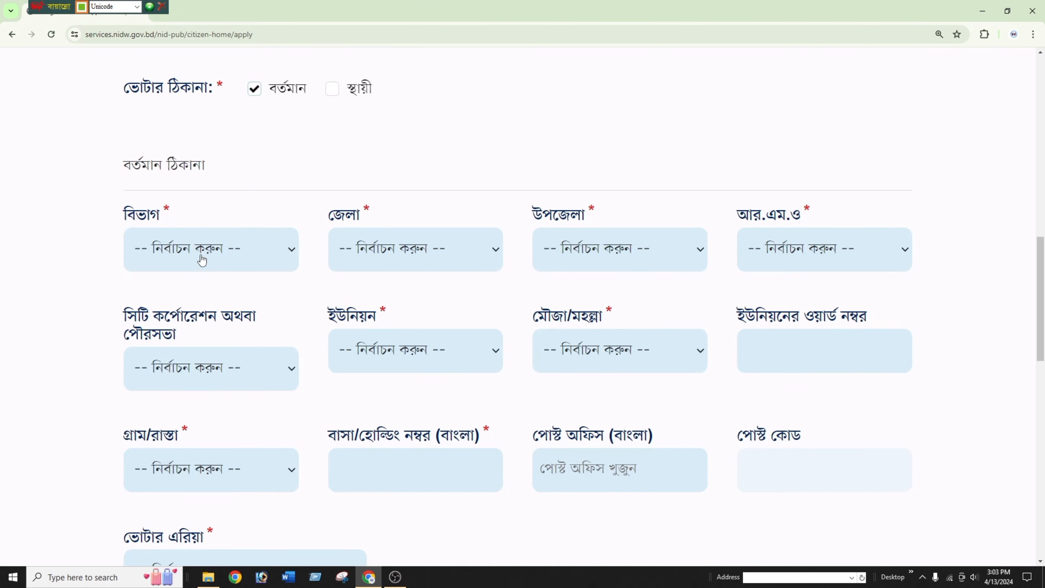
pyautogui.click(202, 258)
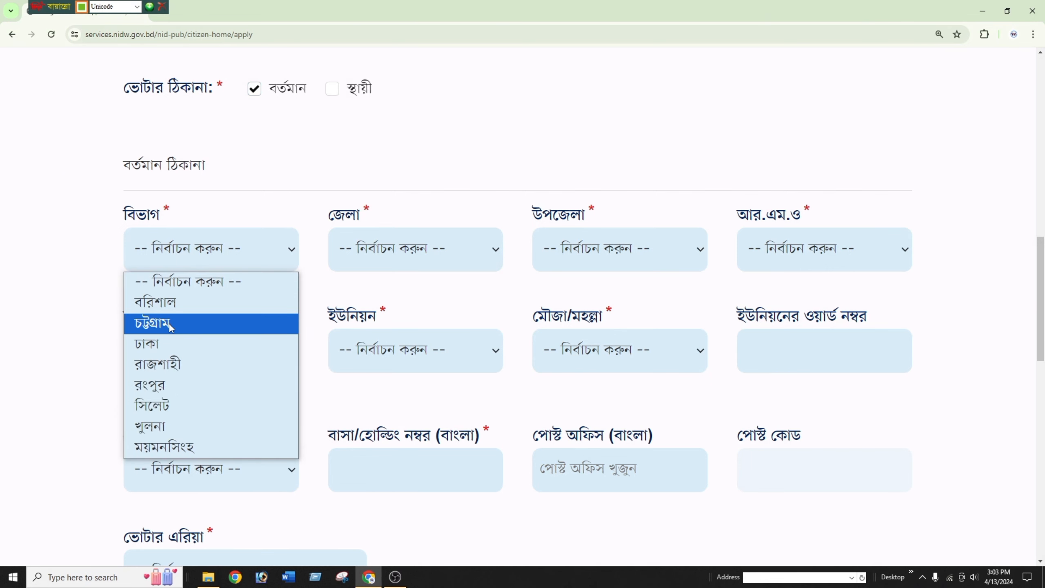
pyautogui.click(172, 324)
pyautogui.click(378, 258)
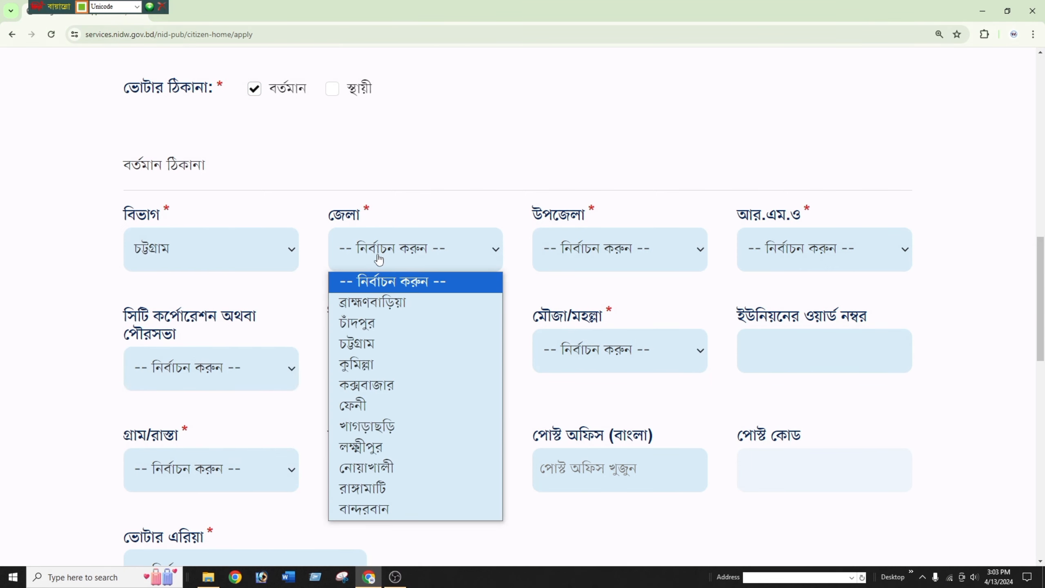
pyautogui.click(370, 364)
pyautogui.click(561, 256)
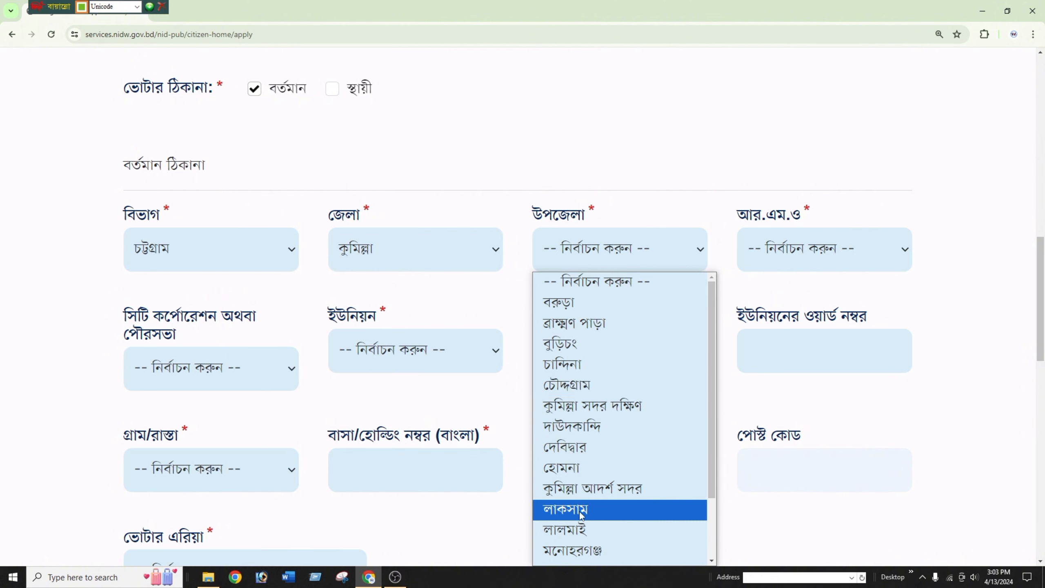
pyautogui.scroll(-2, 617, 514)
pyautogui.click(584, 551)
# Step: Set present RMO type পল্লী, union কলাকান্দি and mouza কাউরিয়া চর
pyautogui.click(817, 270)
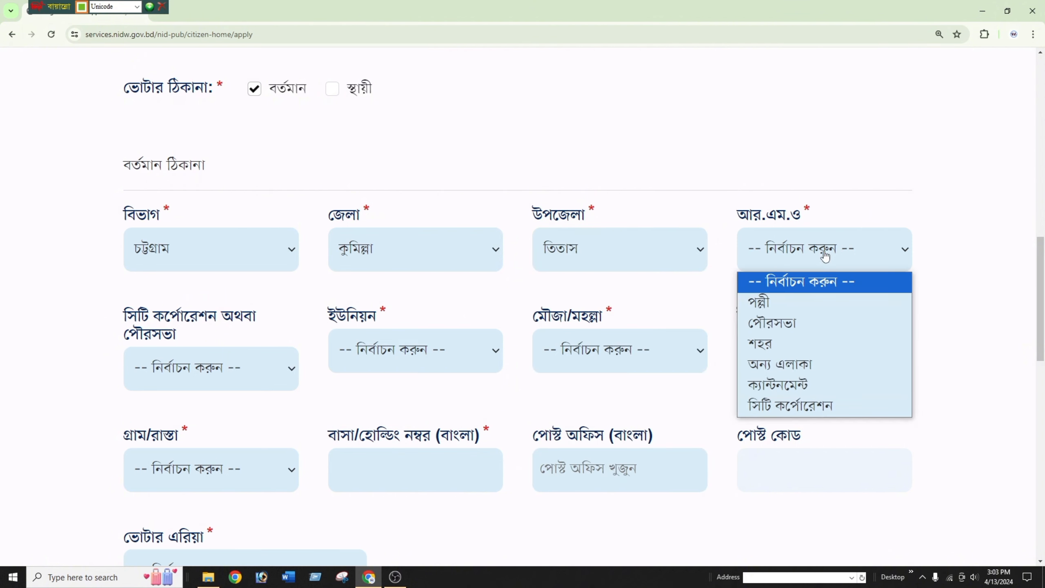
pyautogui.click(796, 305)
pyautogui.click(799, 249)
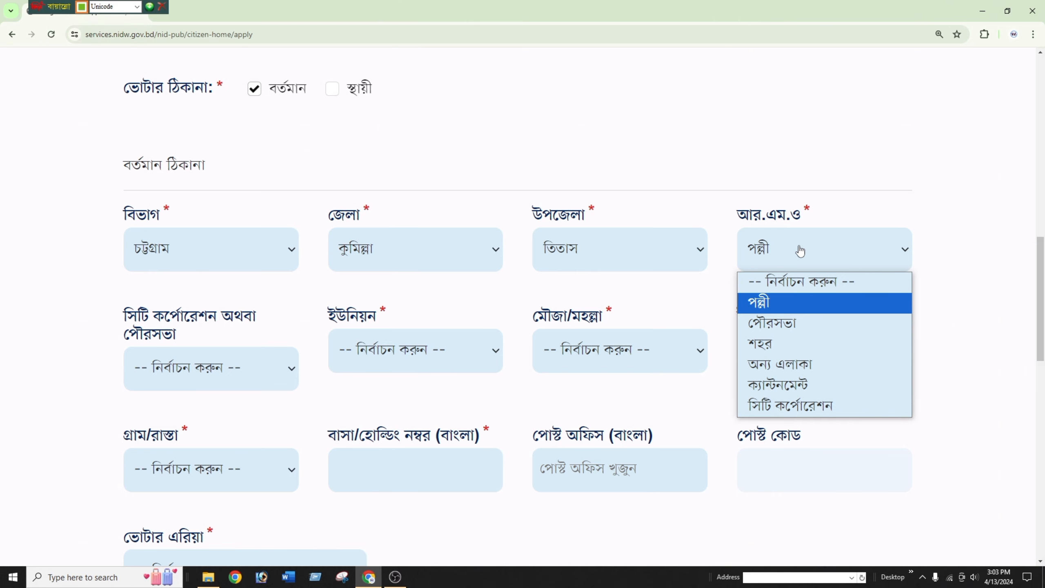
pyautogui.click(799, 407)
pyautogui.click(784, 268)
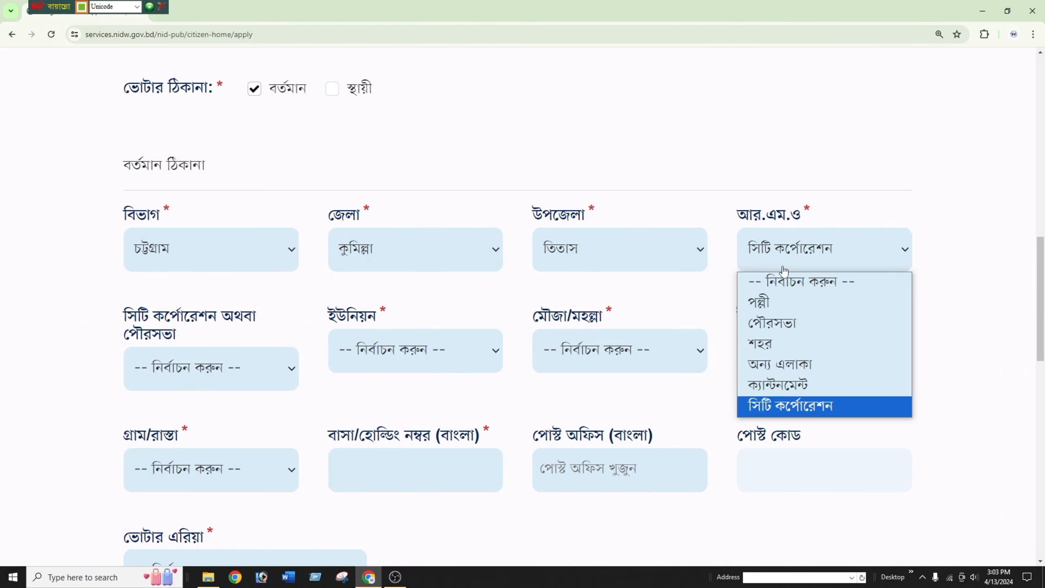
pyautogui.click(775, 302)
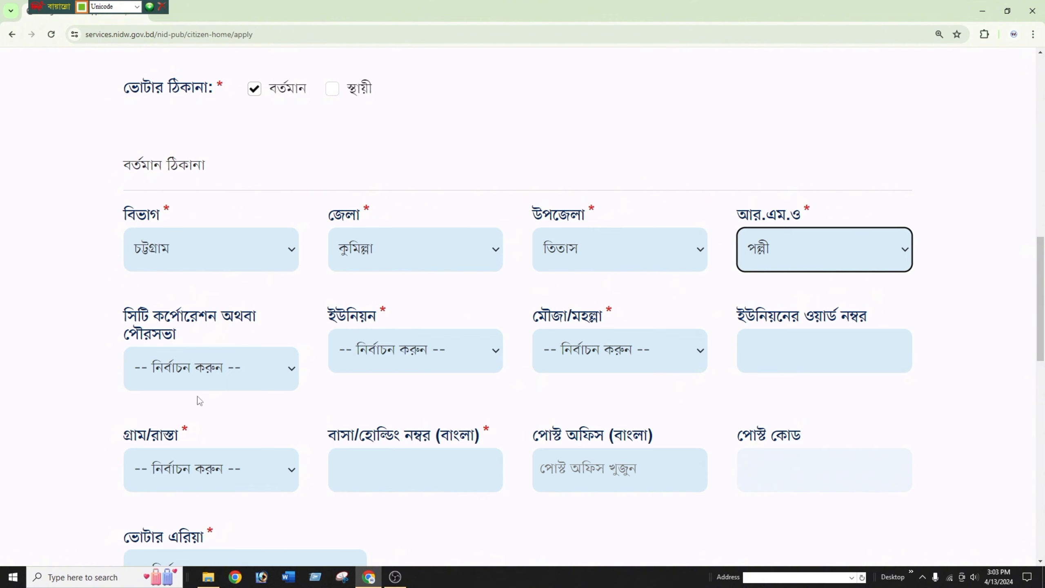
pyautogui.click(397, 348)
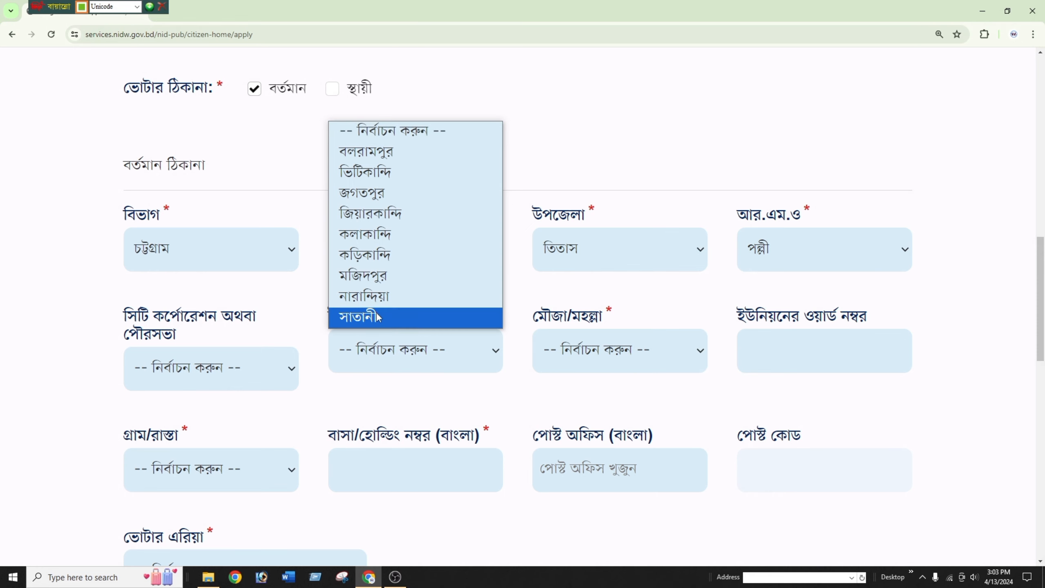
pyautogui.click(364, 241)
pyautogui.click(595, 342)
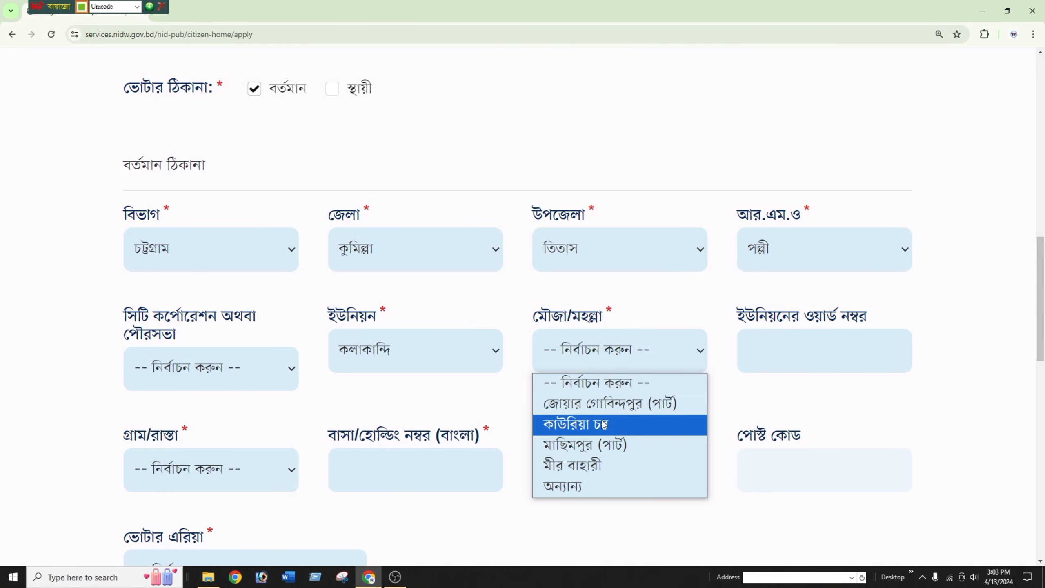
pyautogui.click(575, 424)
# Step: Enter present ward 05, village কাউরিয়া চর, holding '-', and voter area মাছিমপুর(২নং ওয়ার্ড অংশ)
pyautogui.click(789, 349)
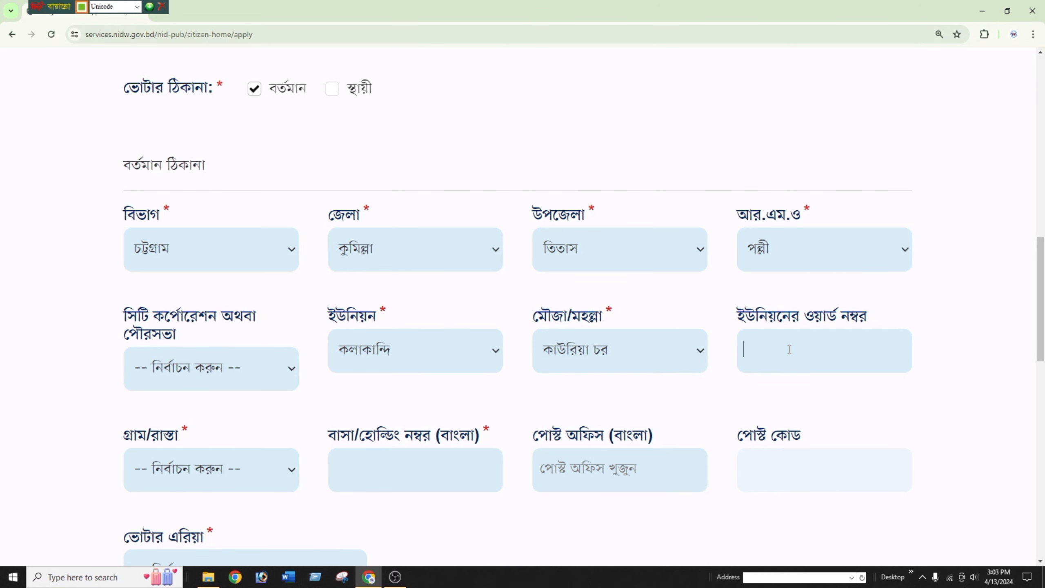
pyautogui.write('05')
pyautogui.click(176, 469)
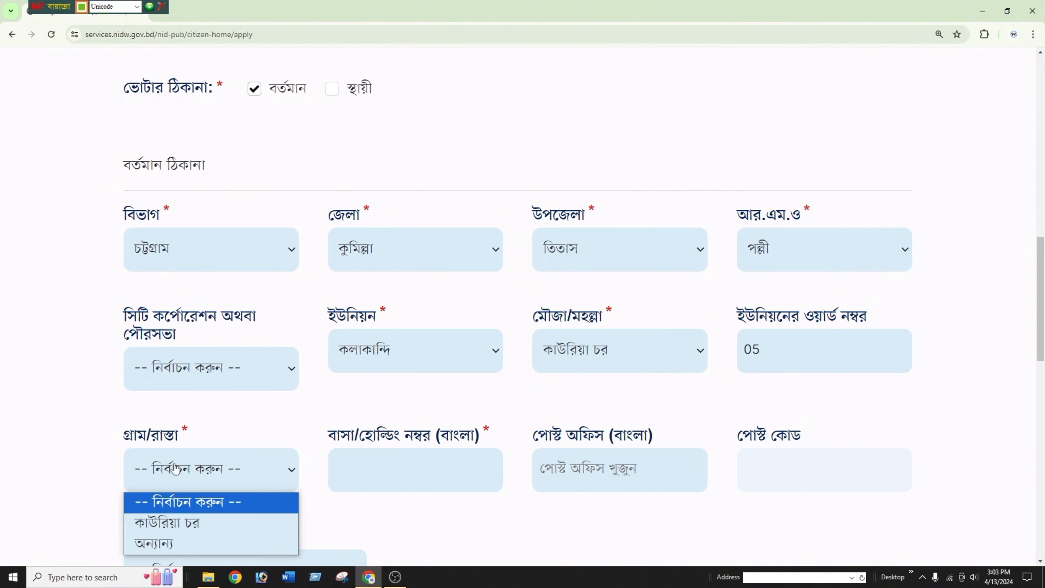
pyautogui.click(176, 522)
pyautogui.click(431, 480)
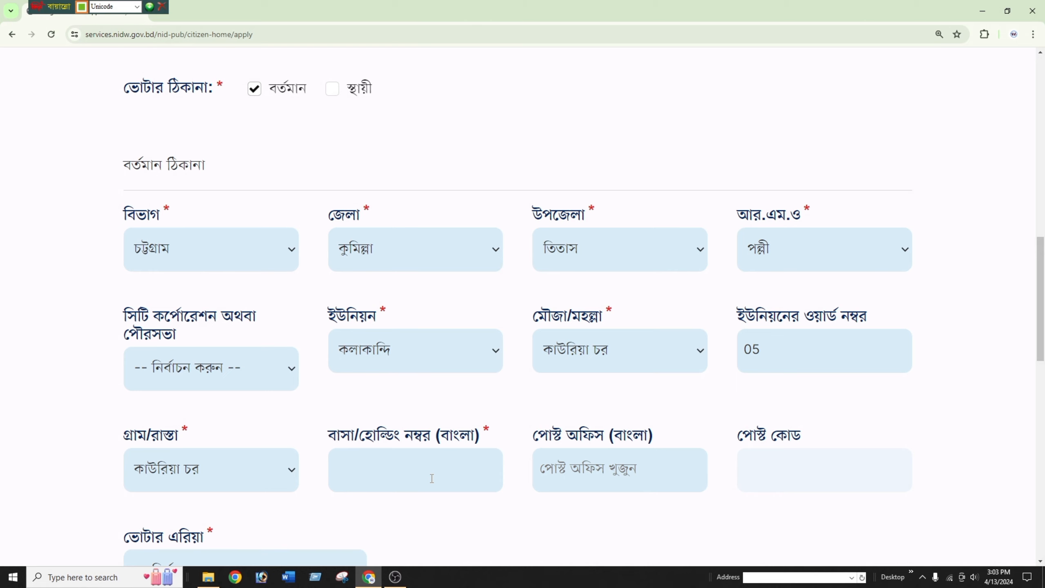
pyautogui.write('-')
pyautogui.scroll(-3, 408, 452)
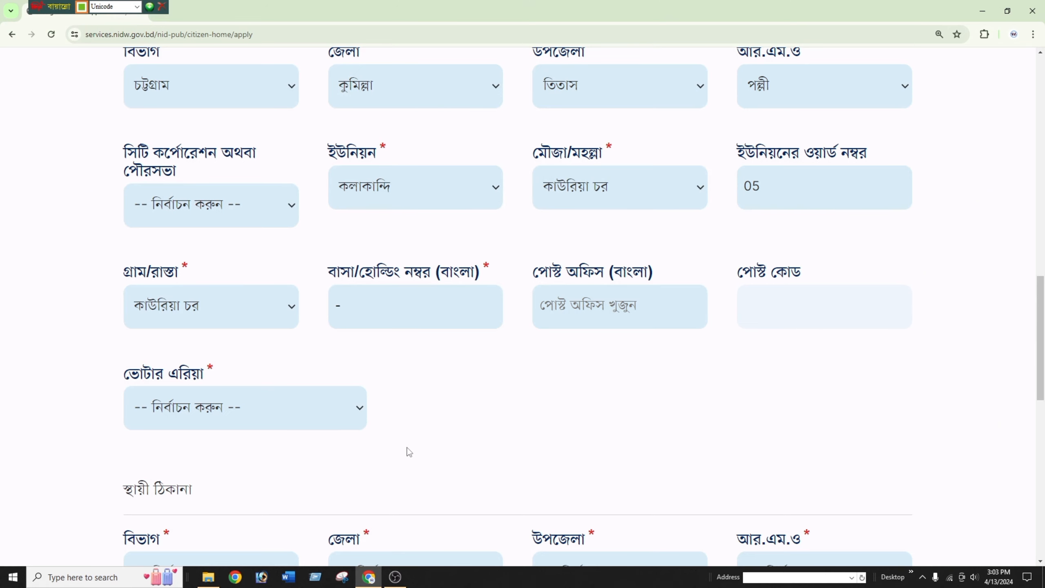
pyautogui.click(264, 406)
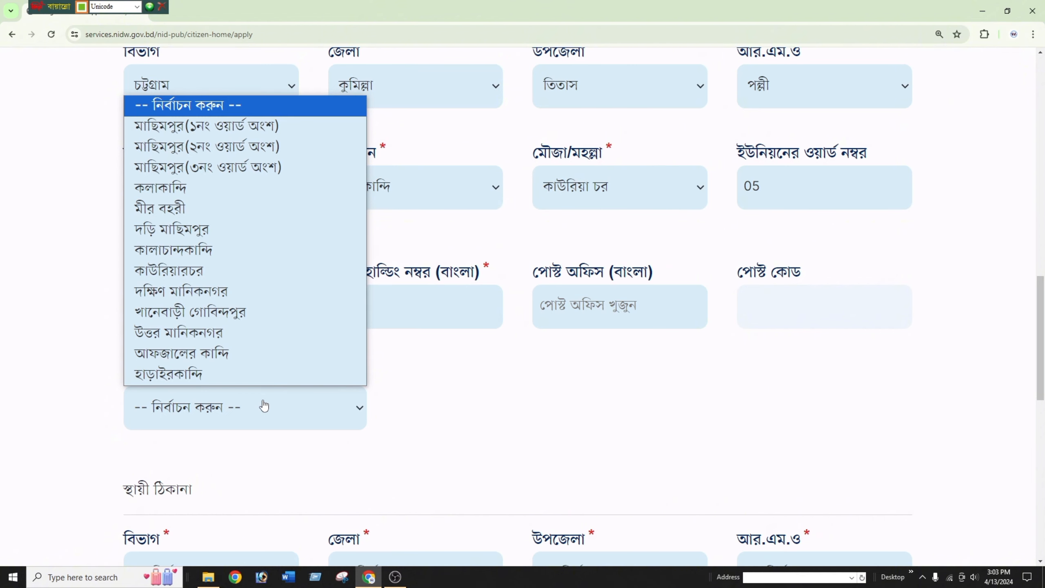
pyautogui.click(164, 154)
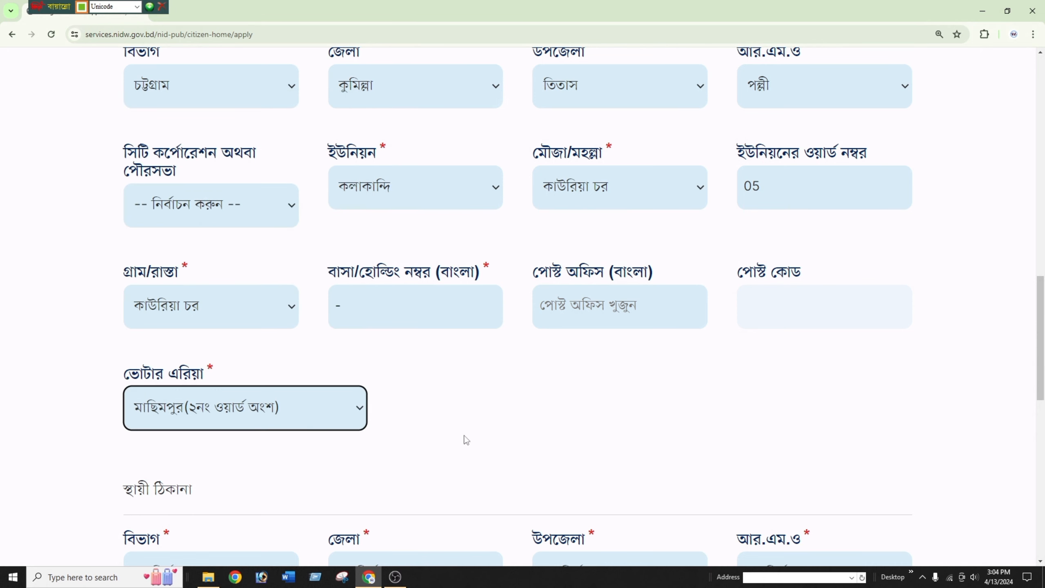
# Step: Set permanent division চট্টগ্রাম, district কুমিল্লা, upazila তিতাস and RMO type পল্লী
pyautogui.scroll(-3, 431, 435)
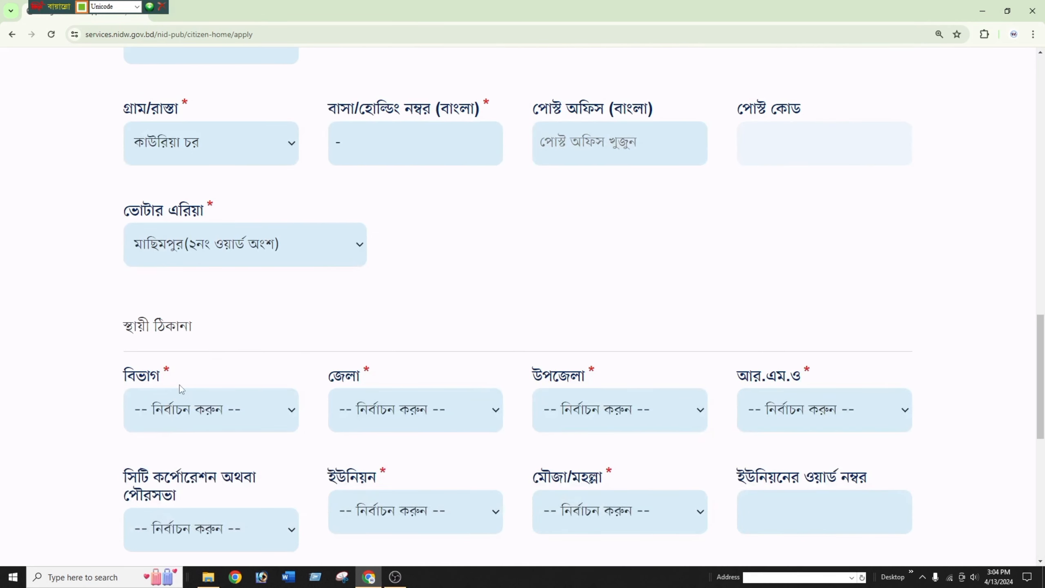
pyautogui.click(199, 415)
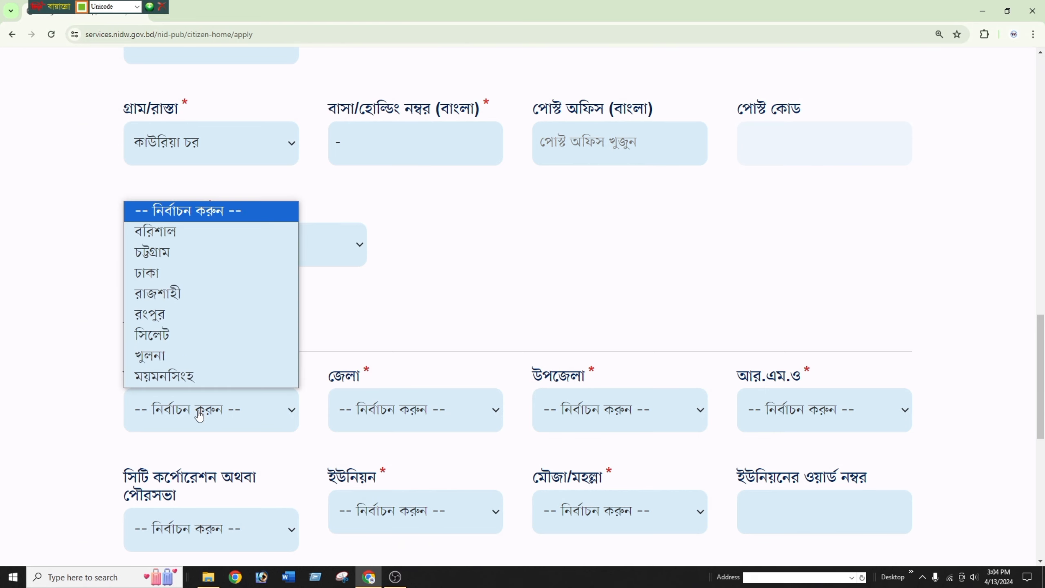
pyautogui.click(161, 252)
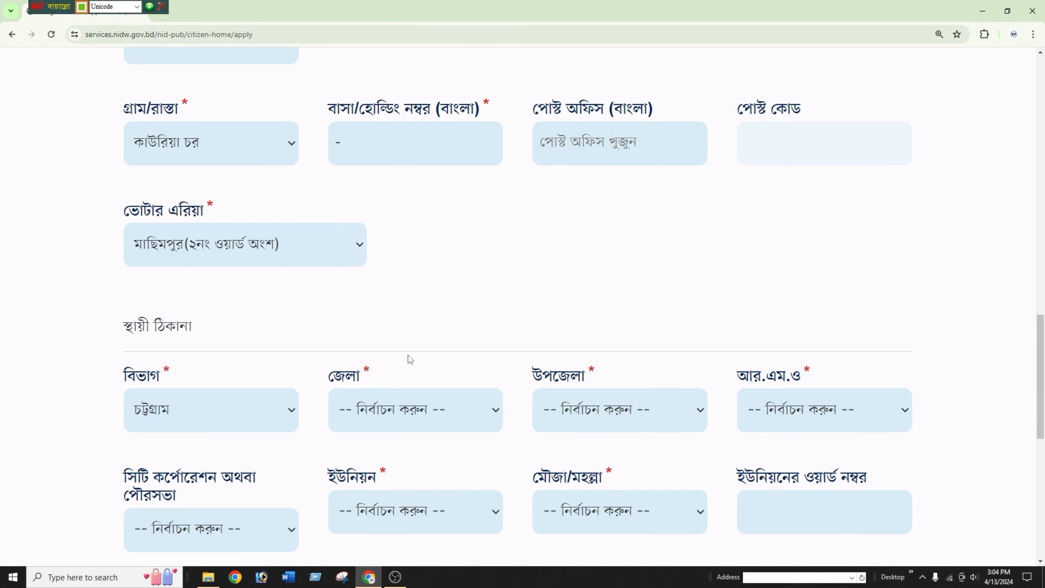
pyautogui.click(398, 405)
pyautogui.click(370, 232)
pyautogui.click(617, 410)
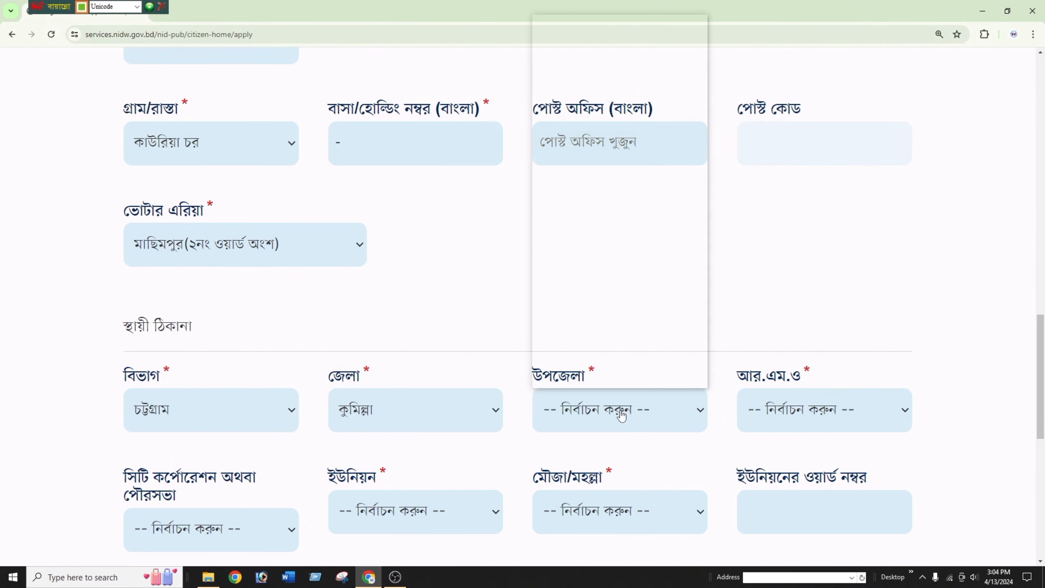
pyautogui.click(607, 383)
pyautogui.click(788, 420)
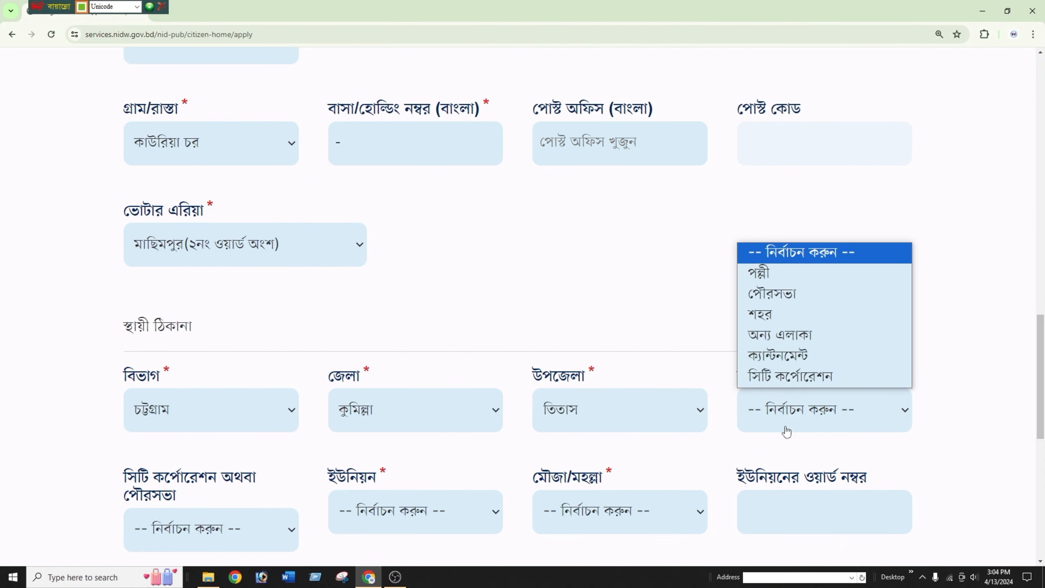
pyautogui.click(774, 272)
# Step: Set permanent union কলাকান্দি, mouza and village কাউরিয়া চর, ward 05, holding '-'
pyautogui.click(396, 503)
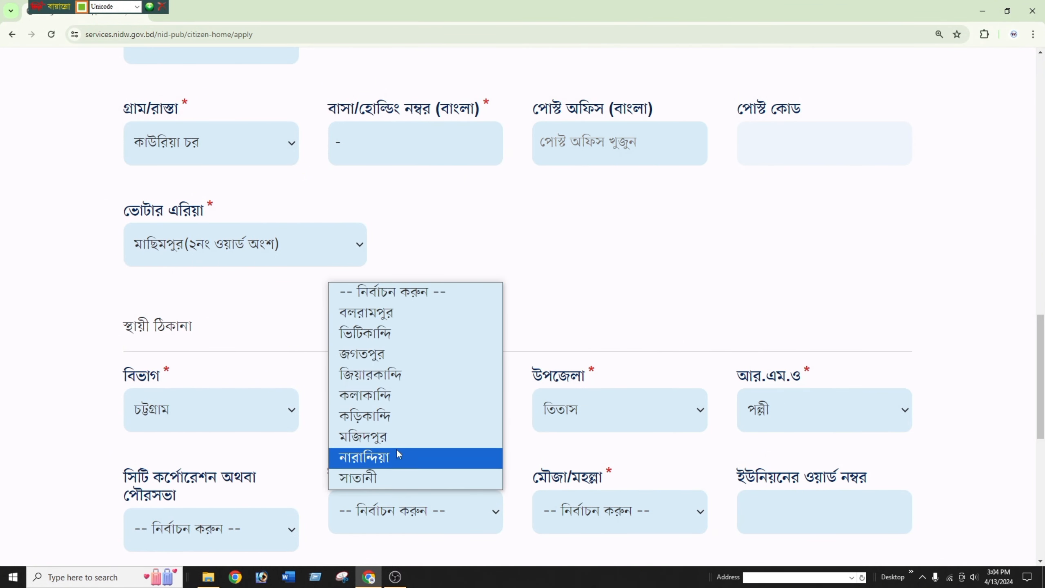
pyautogui.click(394, 394)
pyautogui.click(649, 518)
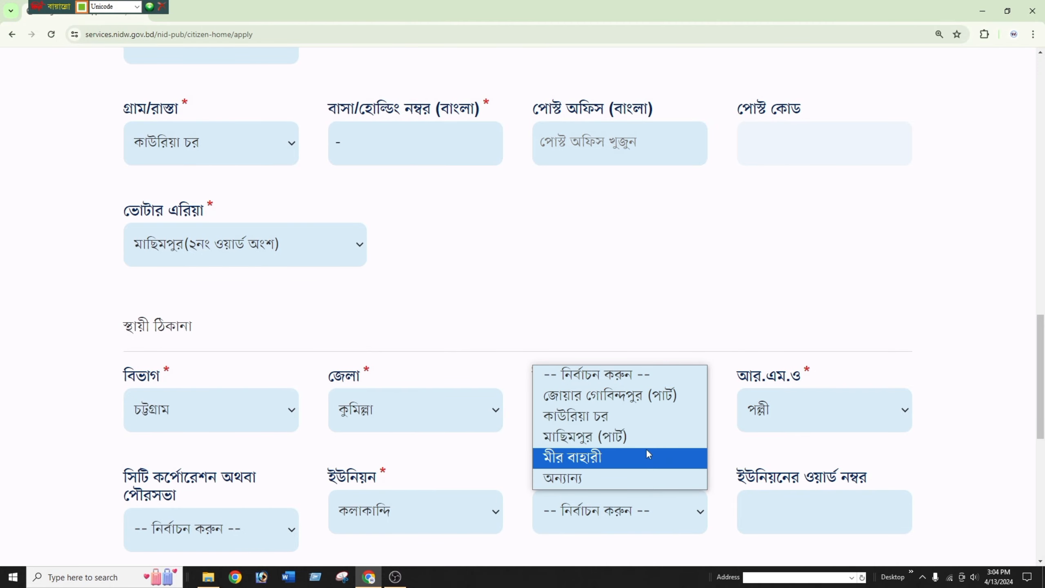
pyautogui.click(646, 413)
pyautogui.click(780, 512)
pyautogui.write('05')
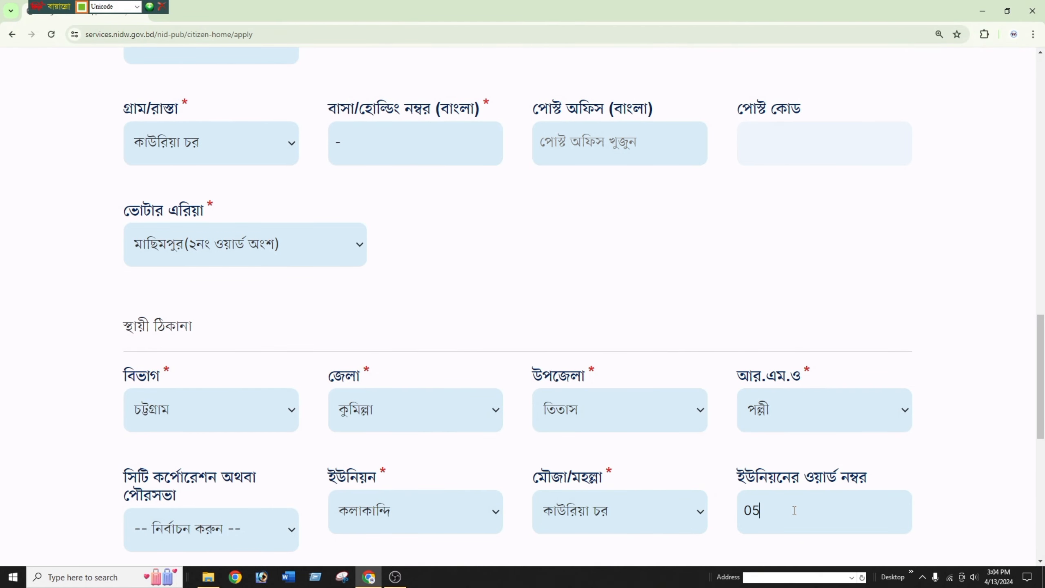
pyautogui.scroll(-3, 757, 511)
pyautogui.click(191, 459)
pyautogui.click(174, 522)
pyautogui.click(401, 468)
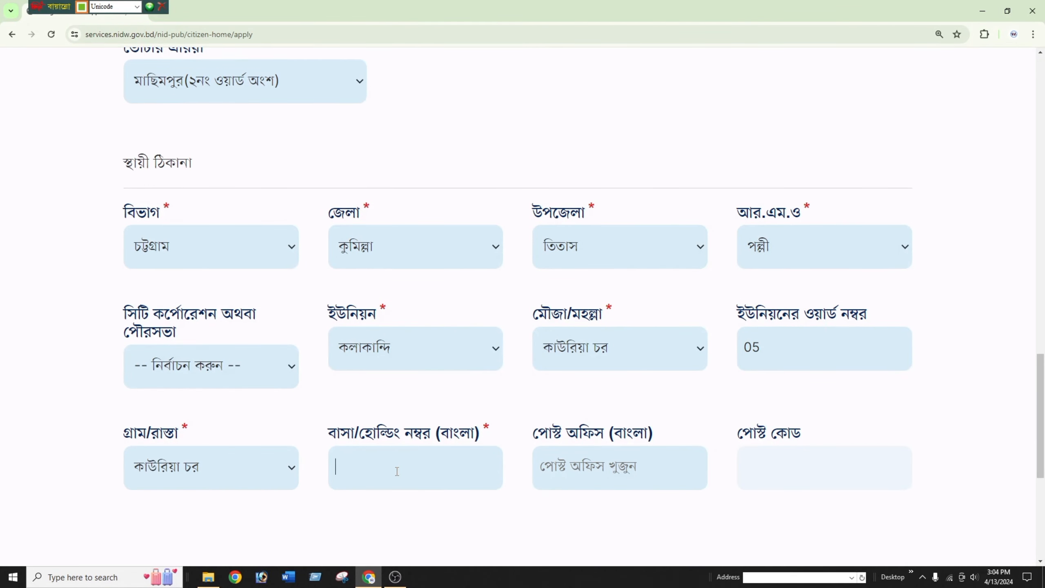
pyautogui.write('-')
pyautogui.scroll(9, 575, 474)
pyautogui.scroll(10, 576, 474)
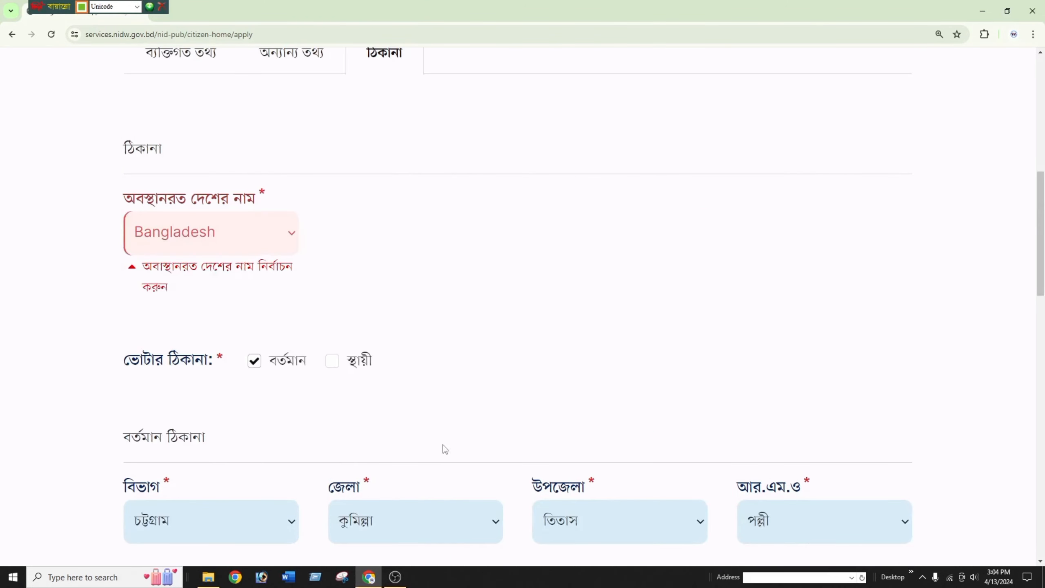
pyautogui.scroll(5, 498, 281)
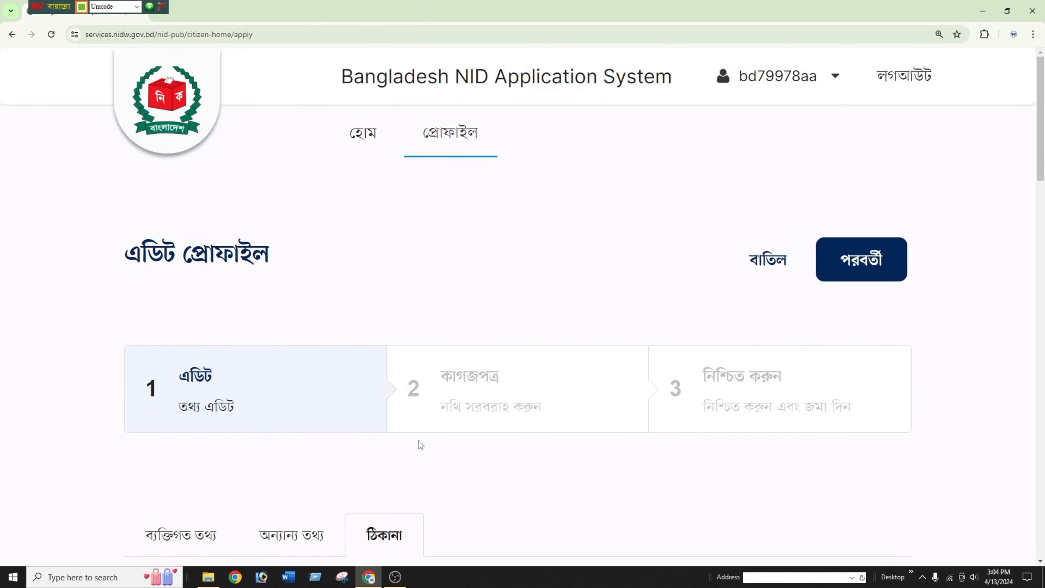
pyautogui.click(860, 259)
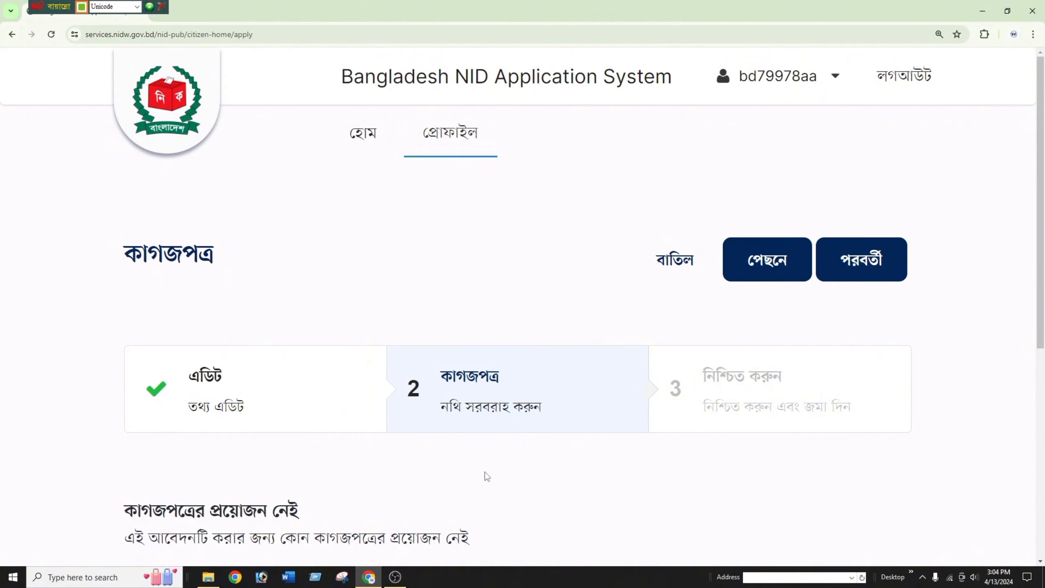
pyautogui.scroll(-3, 483, 471)
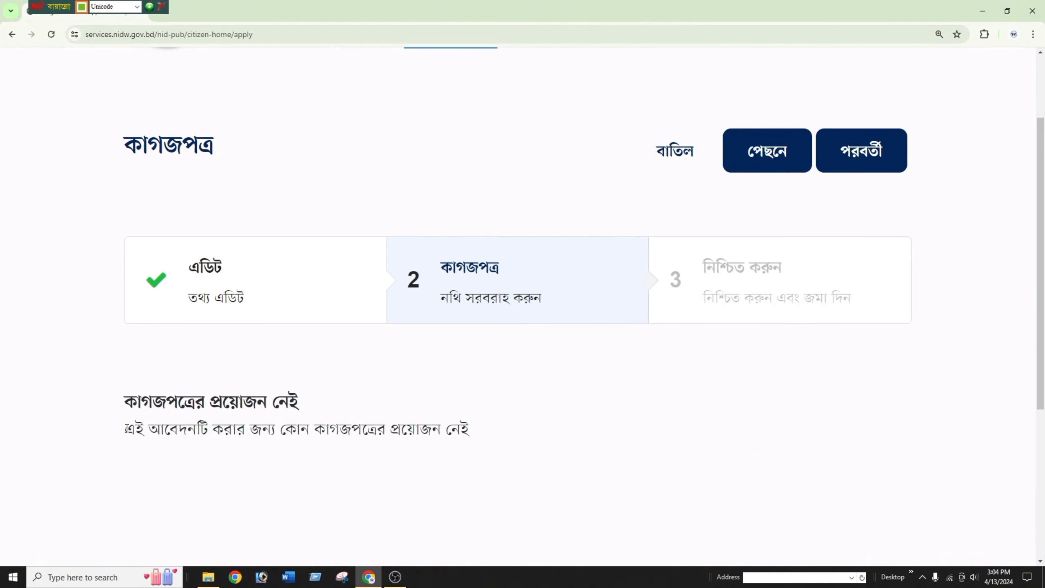
pyautogui.moveTo(127, 428); pyautogui.dragTo(471, 432)
pyautogui.click(494, 432)
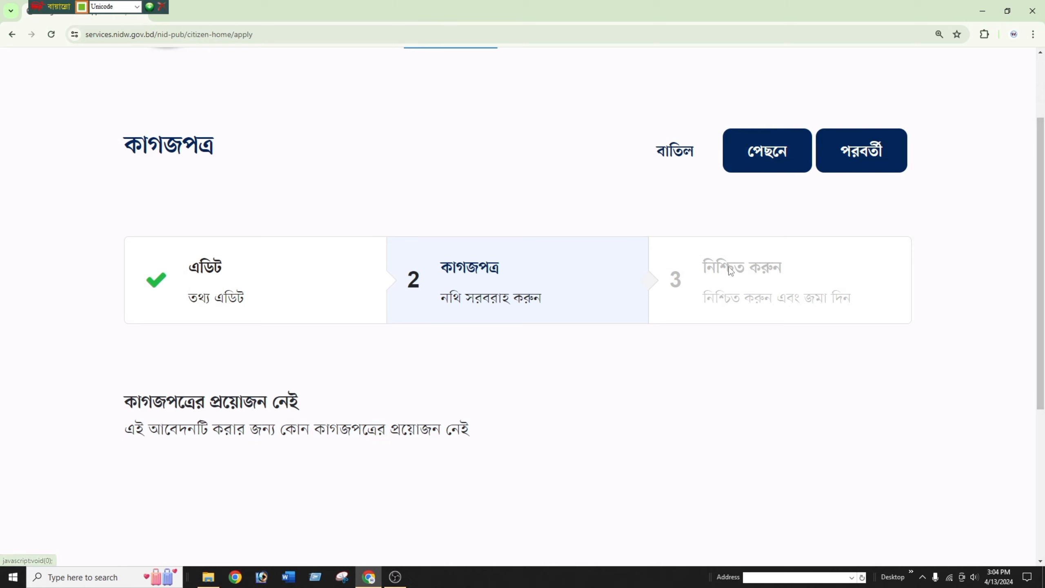
pyautogui.click(757, 152)
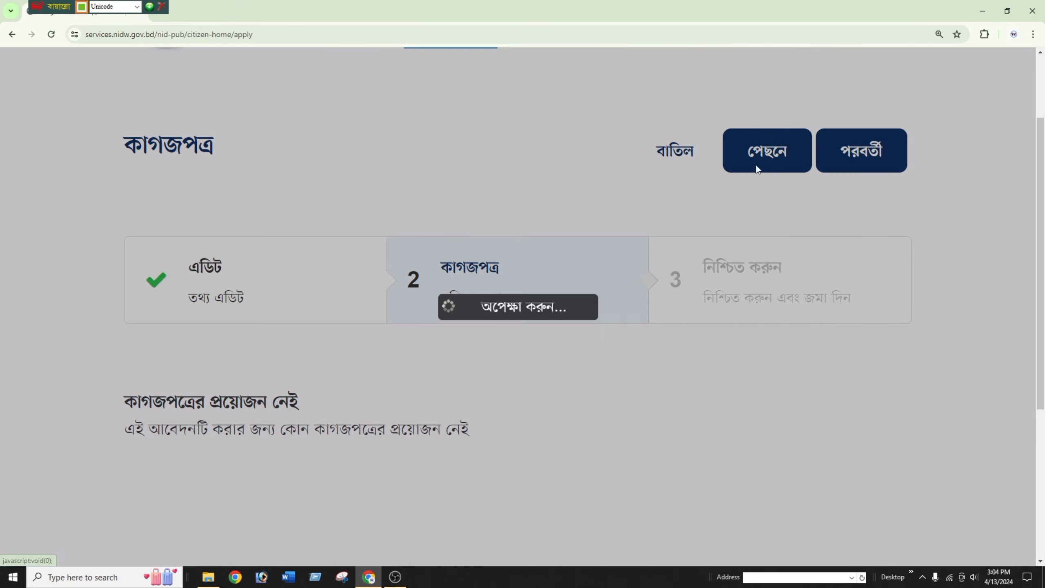
pyautogui.scroll(-5, 337, 431)
pyautogui.click(200, 270)
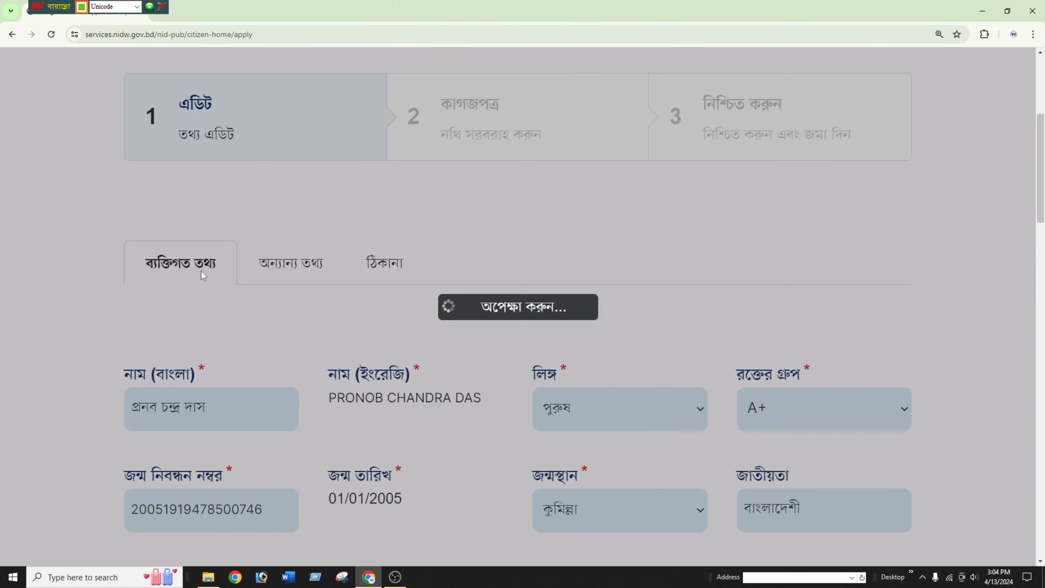
pyautogui.scroll(-10, 175, 417)
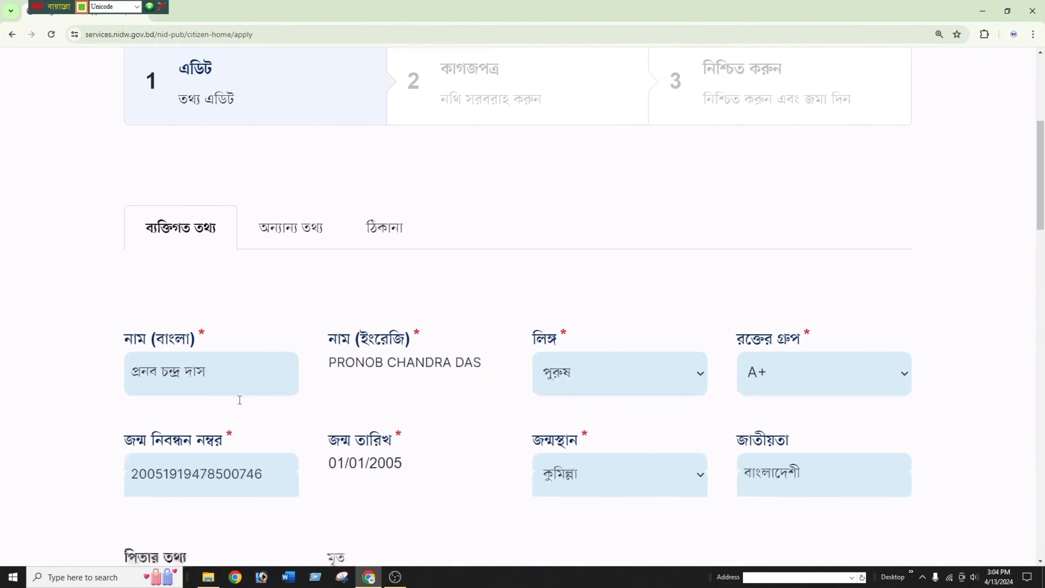
pyautogui.scroll(15, 438, 461)
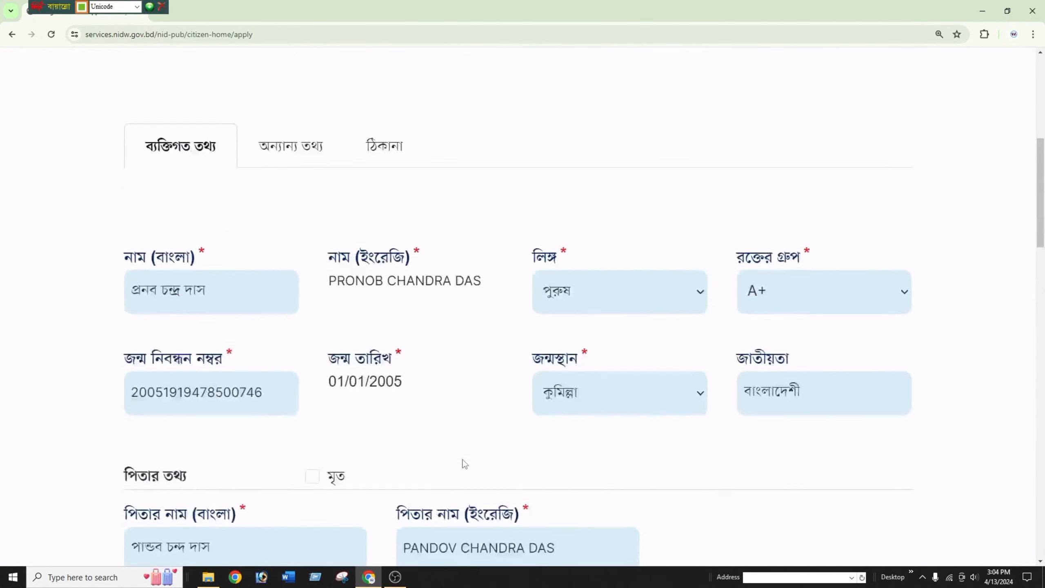
pyautogui.click(296, 372)
pyautogui.scroll(-3, 431, 414)
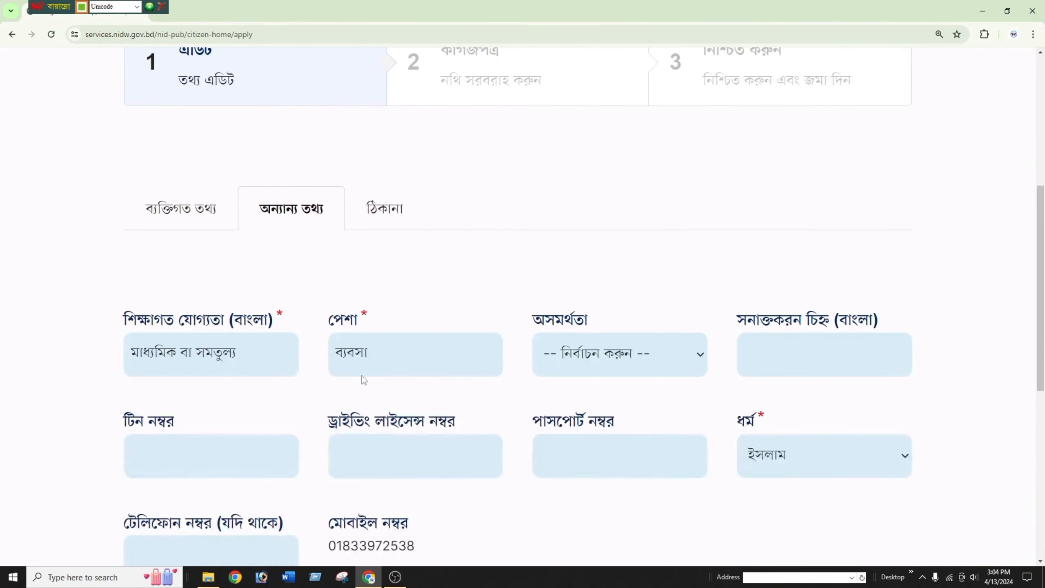
pyautogui.scroll(-6, 532, 432)
pyautogui.scroll(5, 485, 414)
pyautogui.click(391, 218)
pyautogui.scroll(-3, 478, 413)
pyautogui.scroll(10, 541, 436)
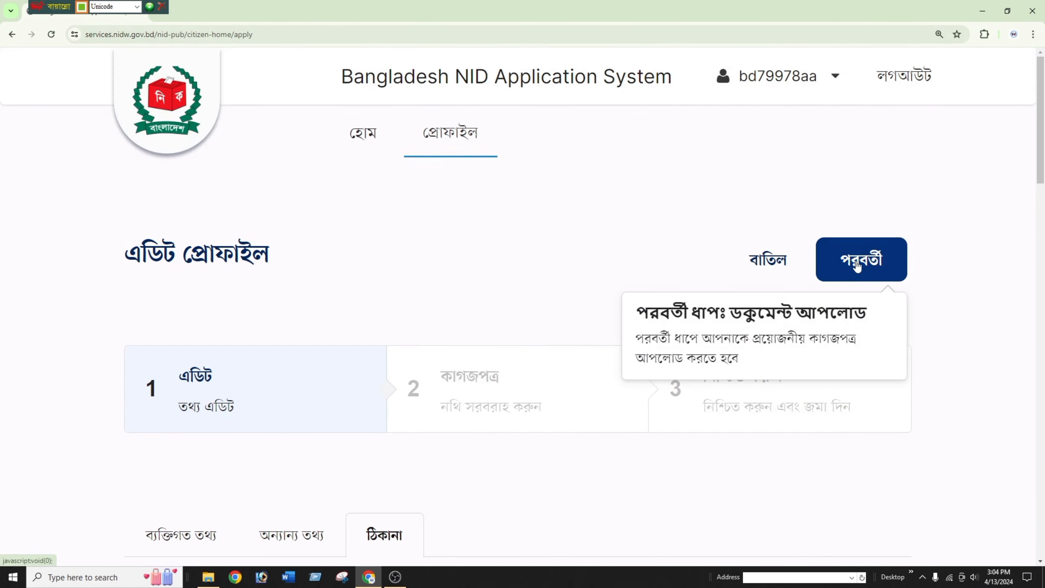
# Step: Advance through the documents and confirmation steps and submit the NID application
pyautogui.click(849, 265)
pyautogui.scroll(-2, 598, 402)
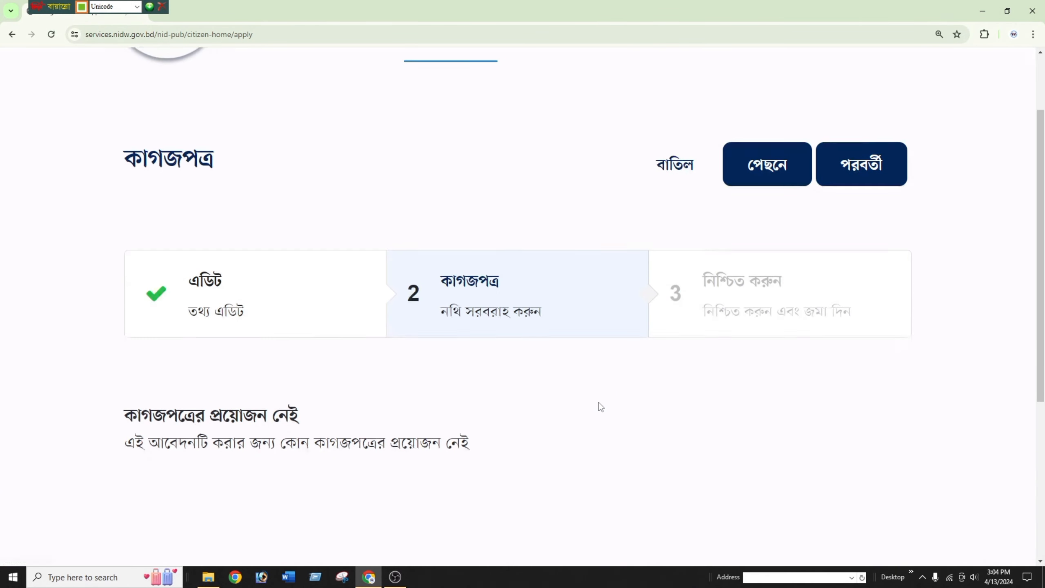
pyautogui.scroll(2, 676, 389)
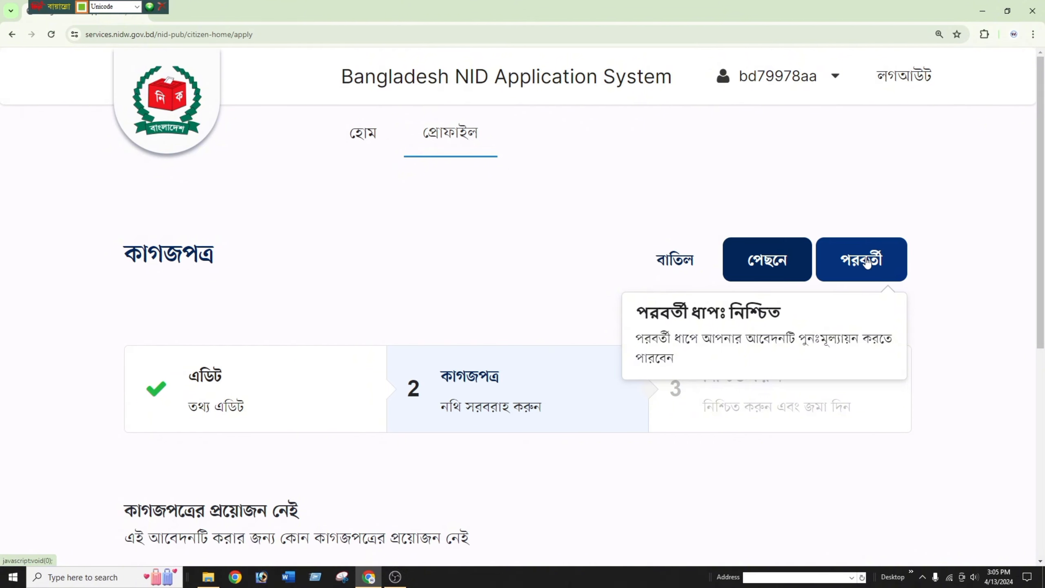
pyautogui.click(867, 262)
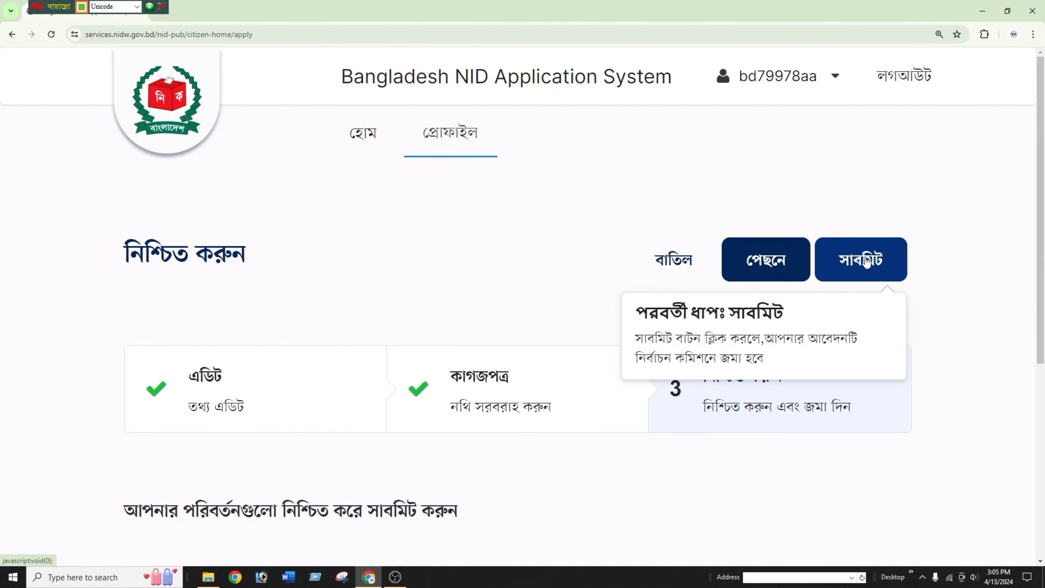
pyautogui.click(867, 262)
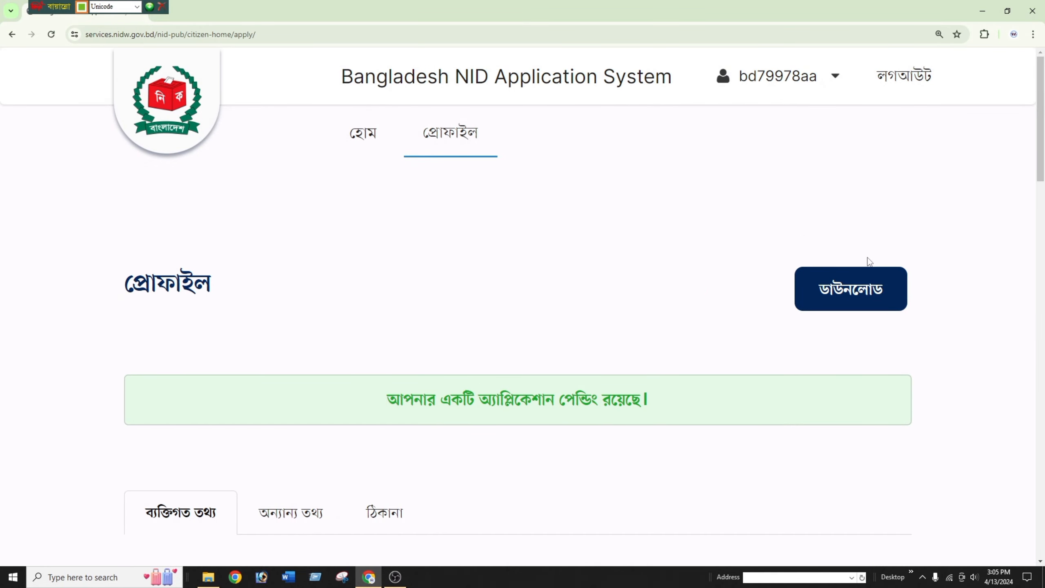
# Step: Download the filled NID form and open new_nid_form_2.pdf from File Explorer
pyautogui.scroll(-2, 441, 314)
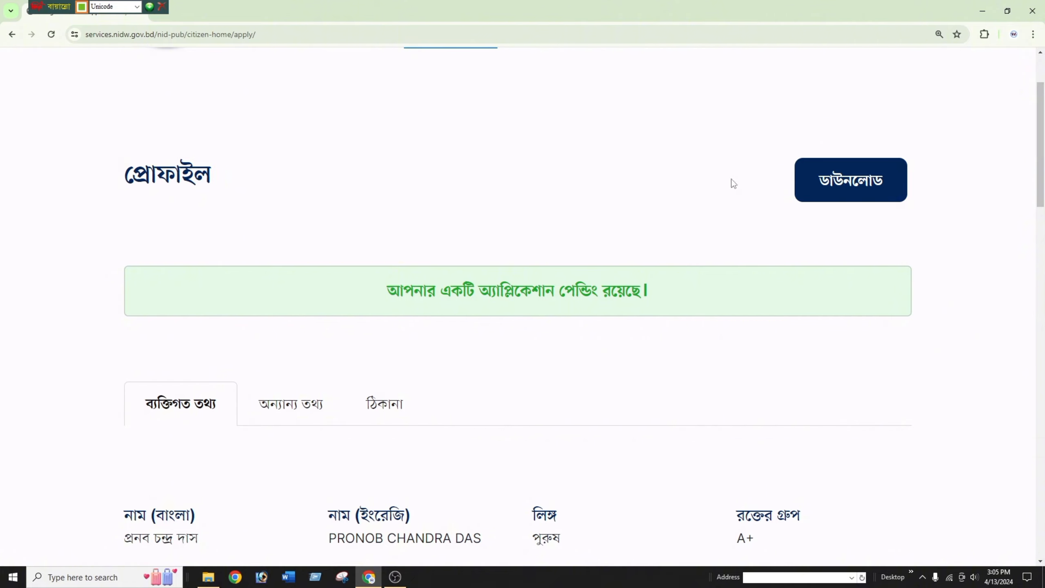
pyautogui.click(848, 183)
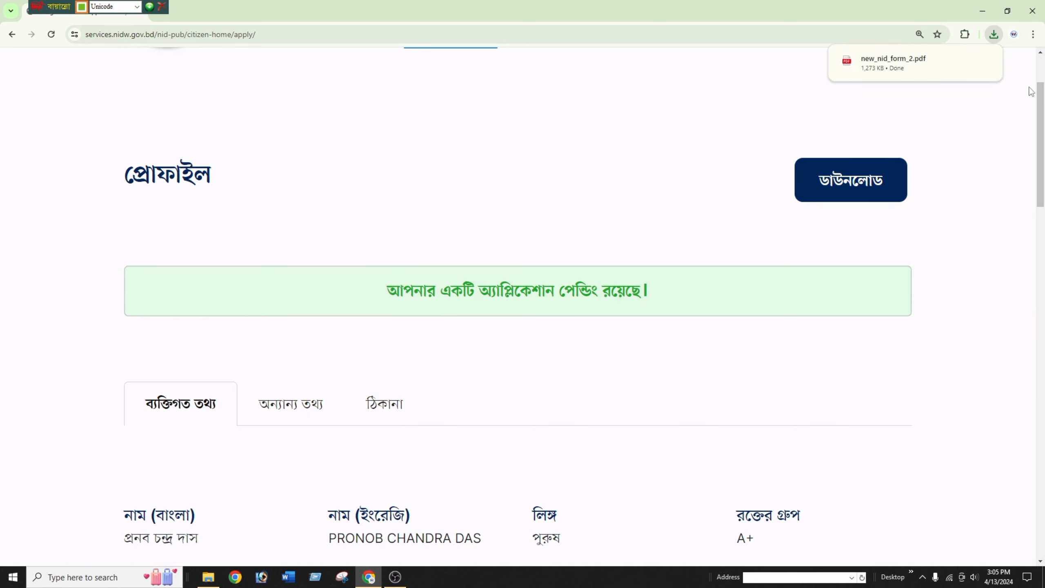
pyautogui.click(964, 61)
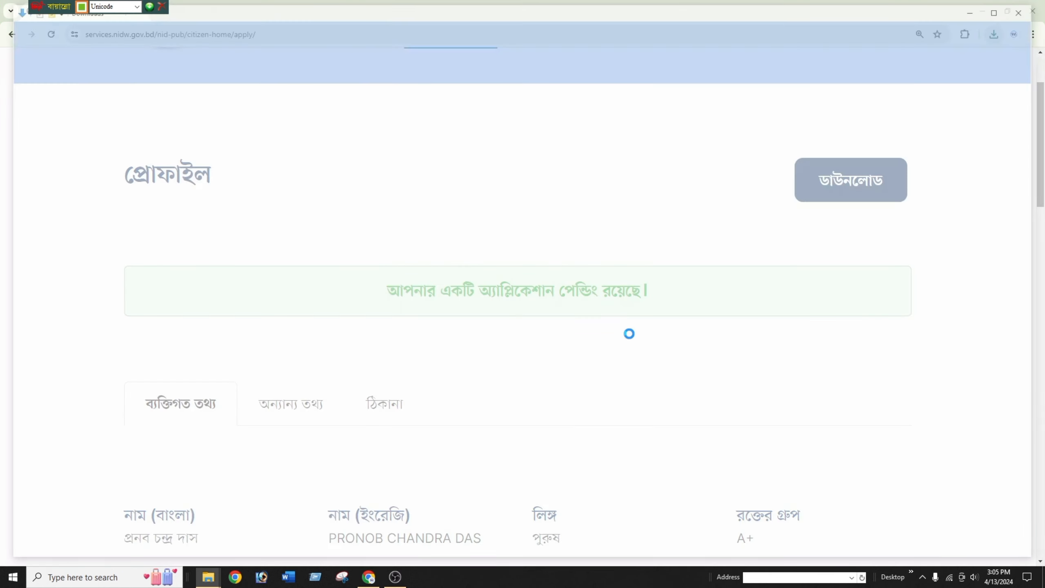
pyautogui.doubleClick(135, 154)
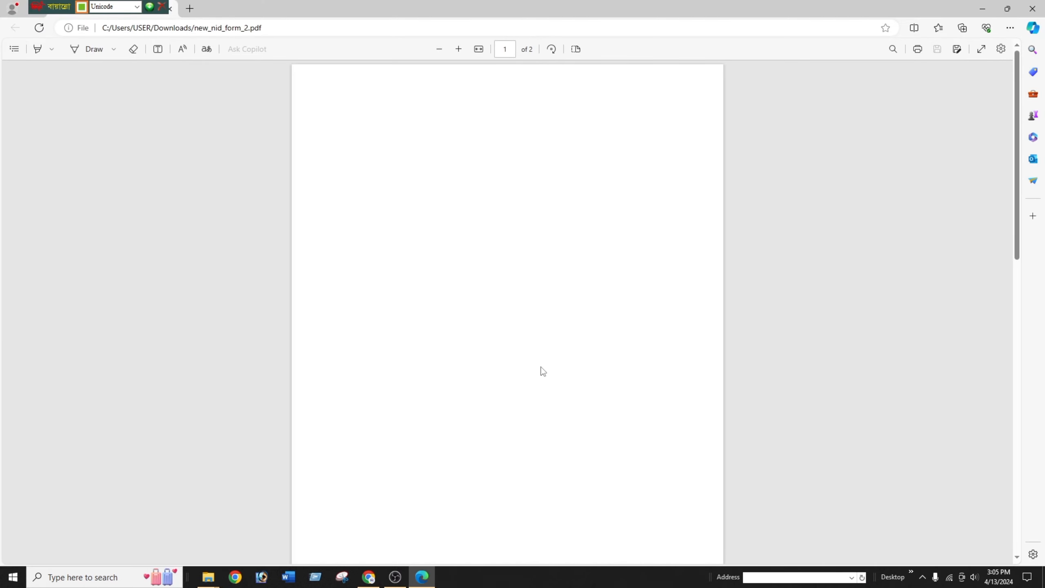
pyautogui.scroll(-2, 612, 362)
pyautogui.scroll(-10, 612, 362)
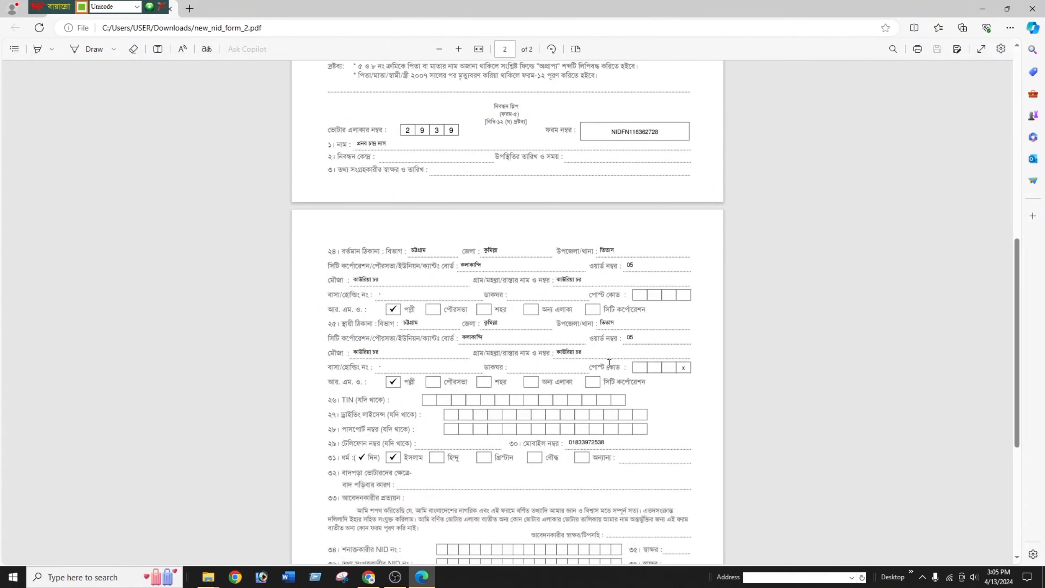
pyautogui.scroll(-2, 603, 362)
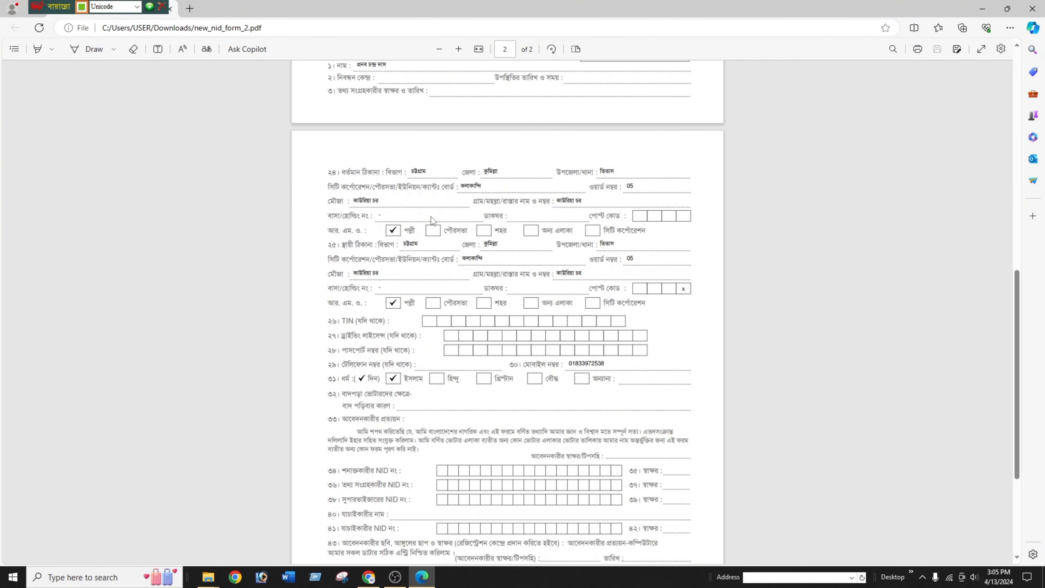
pyautogui.moveTo(484, 215); pyautogui.dragTo(526, 218)
pyautogui.click(535, 217)
pyautogui.scroll(-2, 455, 331)
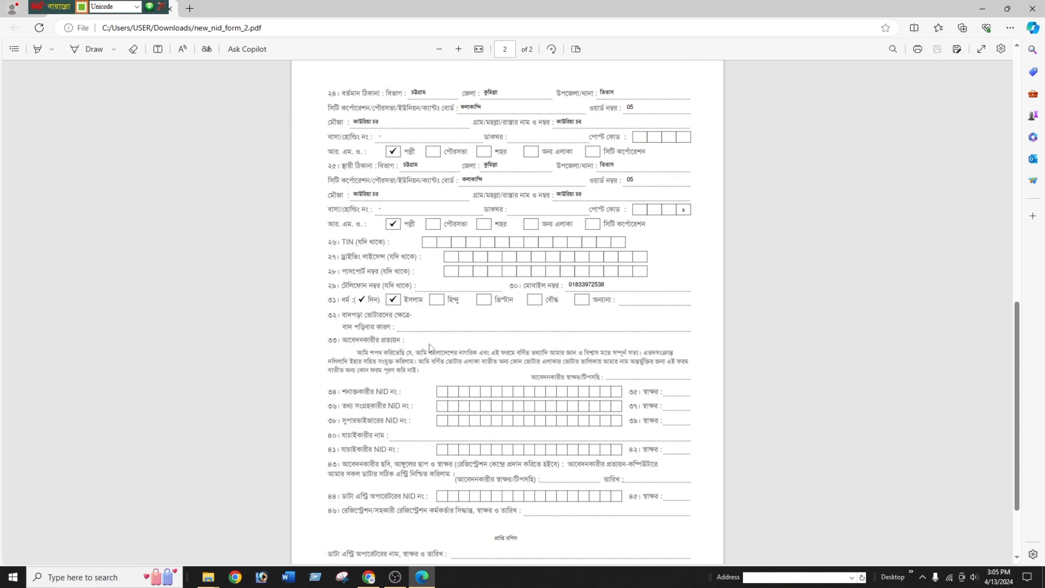
pyautogui.scroll(-2, 429, 344)
pyautogui.moveTo(329, 314); pyautogui.dragTo(407, 315)
pyautogui.click(406, 314)
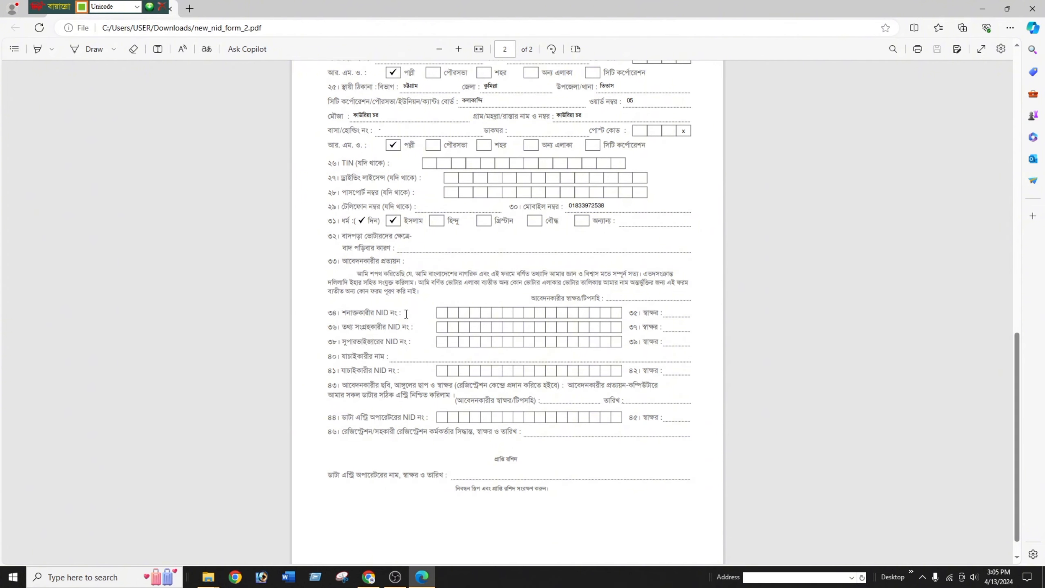
pyautogui.moveTo(539, 298); pyautogui.dragTo(598, 299)
pyautogui.click(640, 297)
pyautogui.moveTo(328, 357); pyautogui.dragTo(338, 357)
pyautogui.click(393, 356)
pyautogui.moveTo(632, 373); pyautogui.dragTo(644, 377)
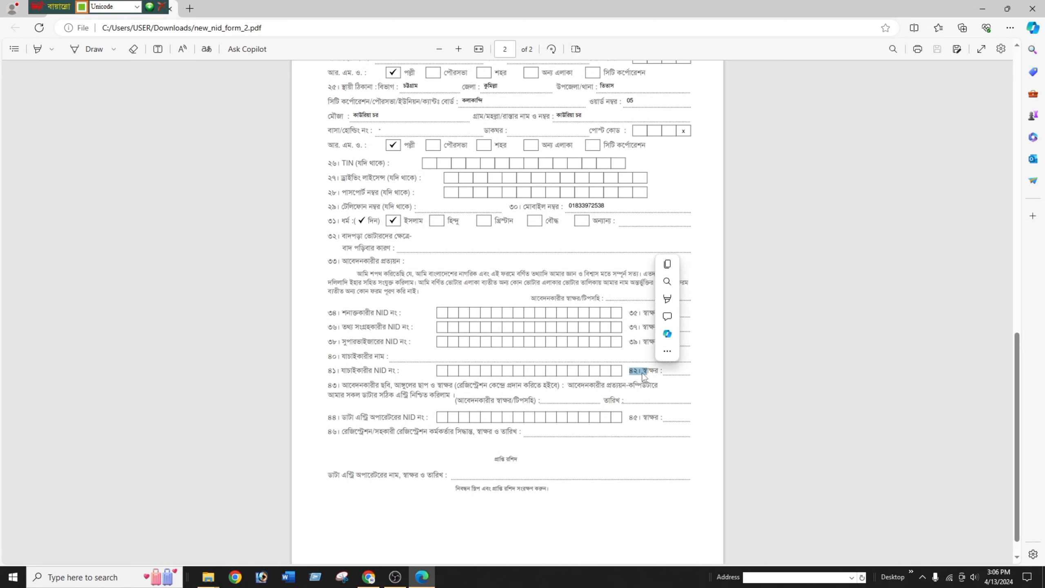